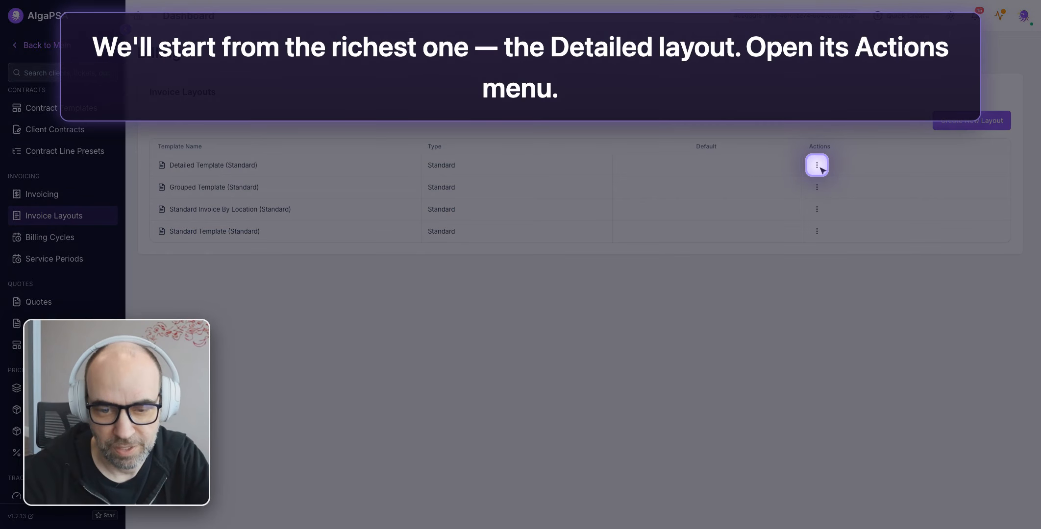
Step: Open the Detailed Template (Standard) for editing as a copy and name it "Northwind Managed IT Invoice"
{"action": "left_click", "coordinate": [817, 165]}
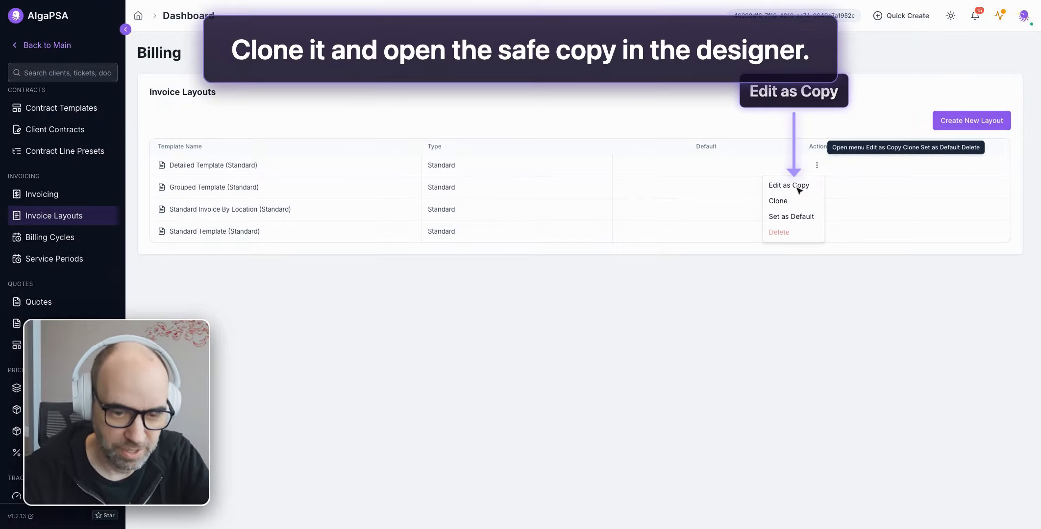
{"action": "left_click", "coordinate": [798, 188]}
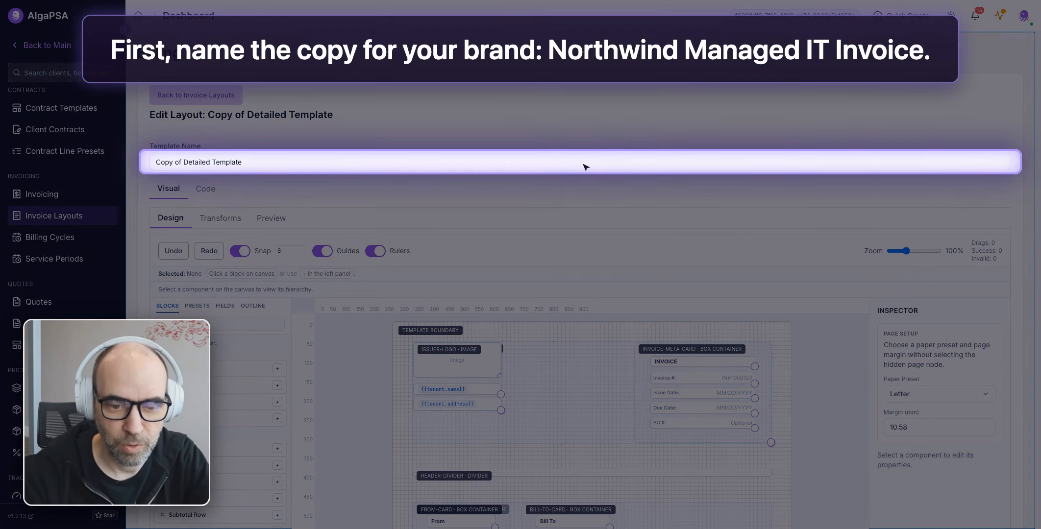
{"action": "left_click", "coordinate": [581, 162]}
{"action": "key", "text": "ctrl+a"}
{"action": "type", "text": "Northwind Managed IT Invoice"}
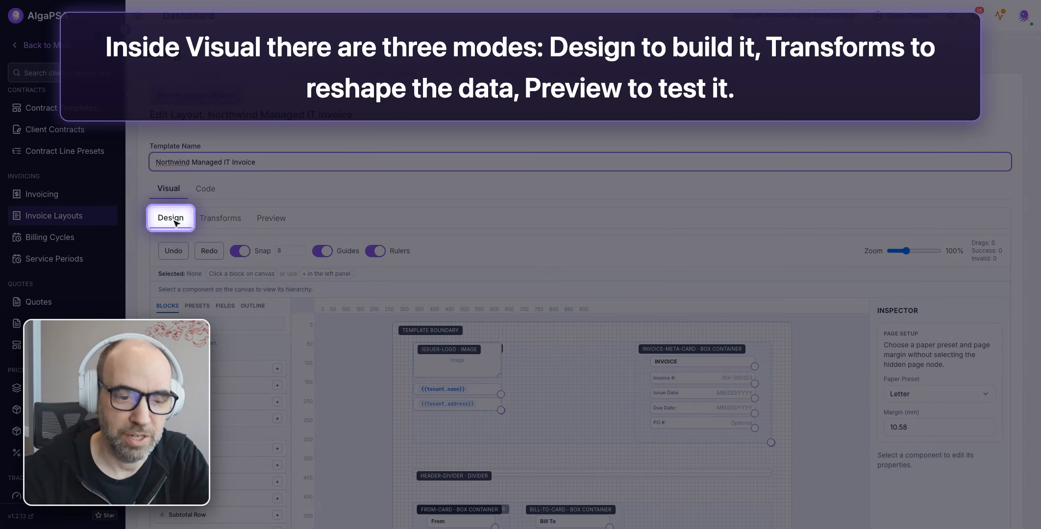
Step: Review the designer's available presets, data fields and document structure tree, then return to the list of blocks
{"action": "scroll", "coordinate": [176, 224], "scroll_direction": "down", "scroll_amount": 3}
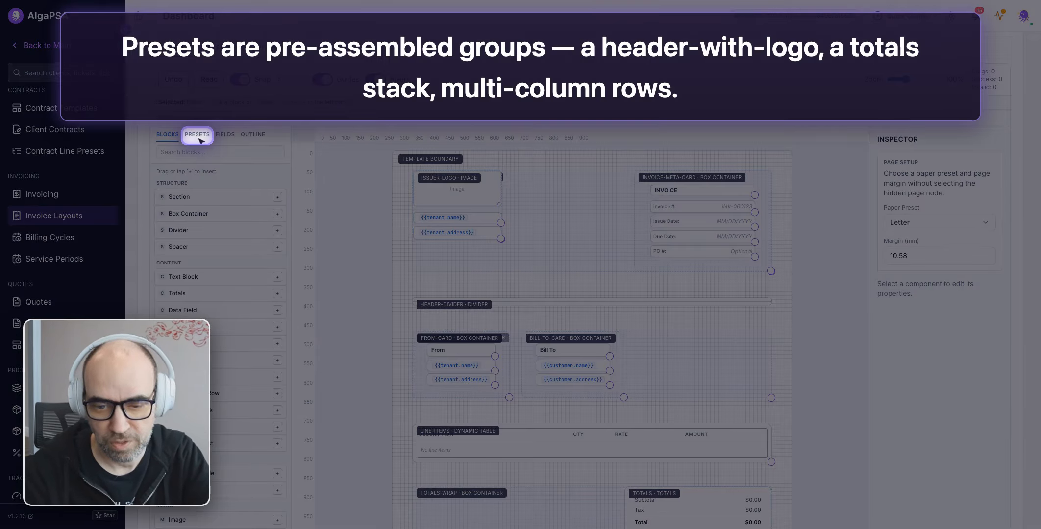
{"action": "left_click", "coordinate": [198, 135]}
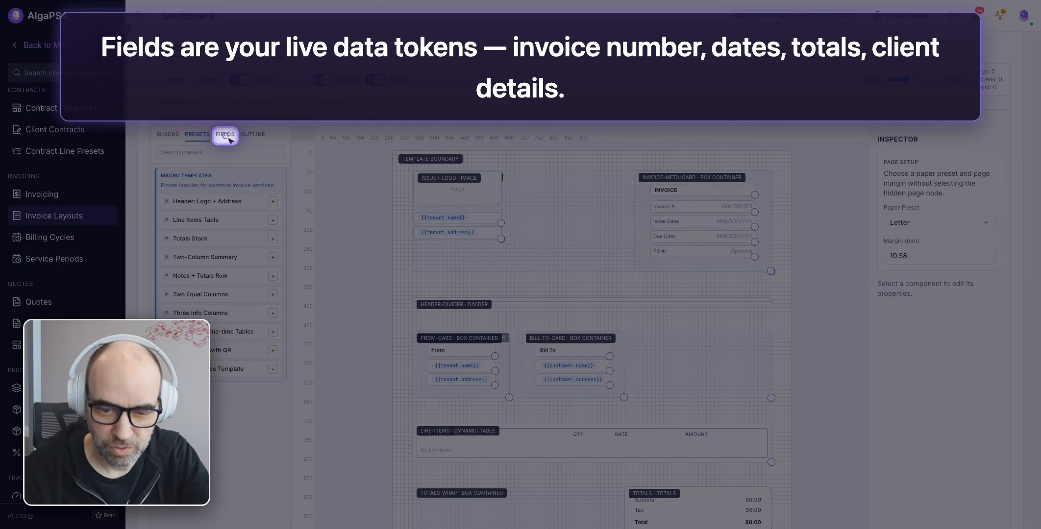
{"action": "left_click", "coordinate": [227, 137]}
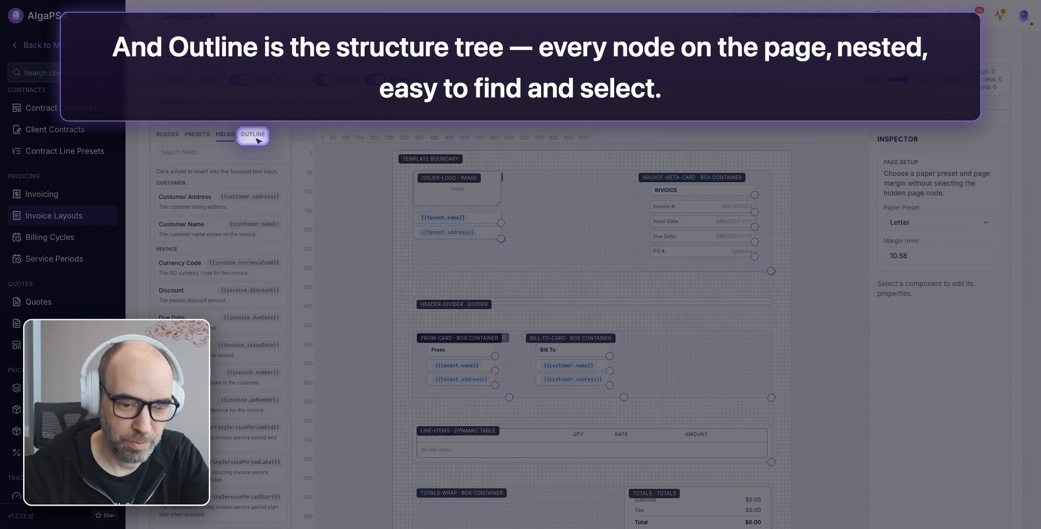
{"action": "left_click", "coordinate": [254, 138]}
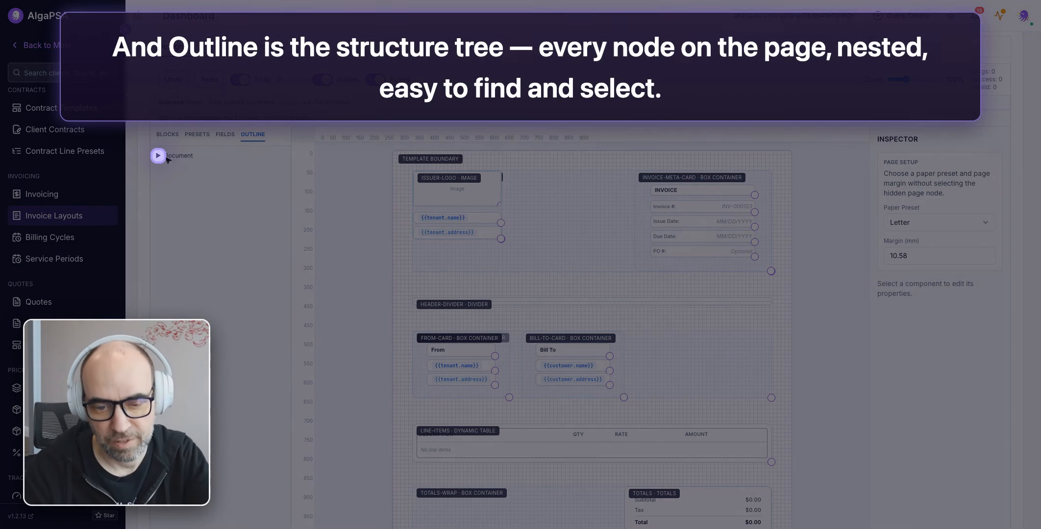
{"action": "left_click", "coordinate": [158, 156]}
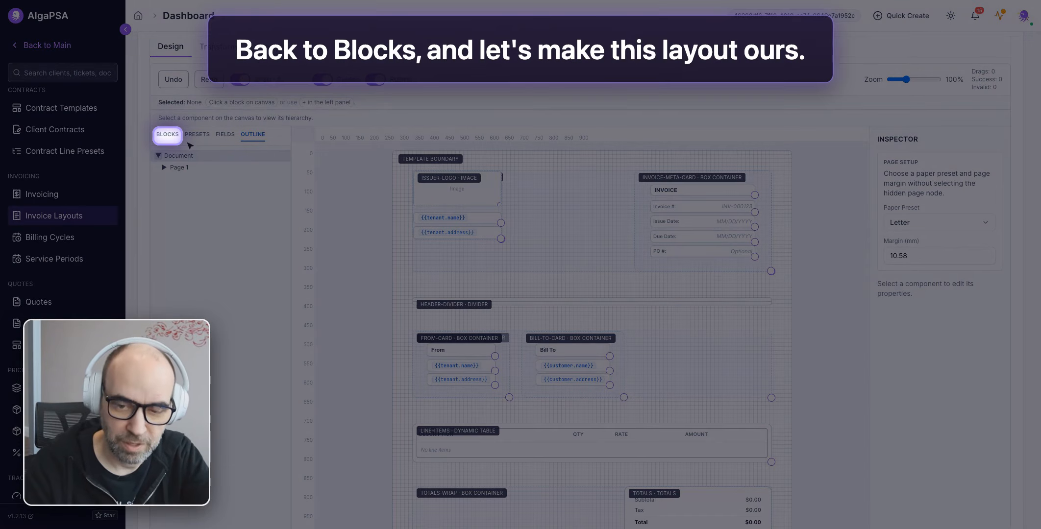
{"action": "left_click", "coordinate": [167, 135]}
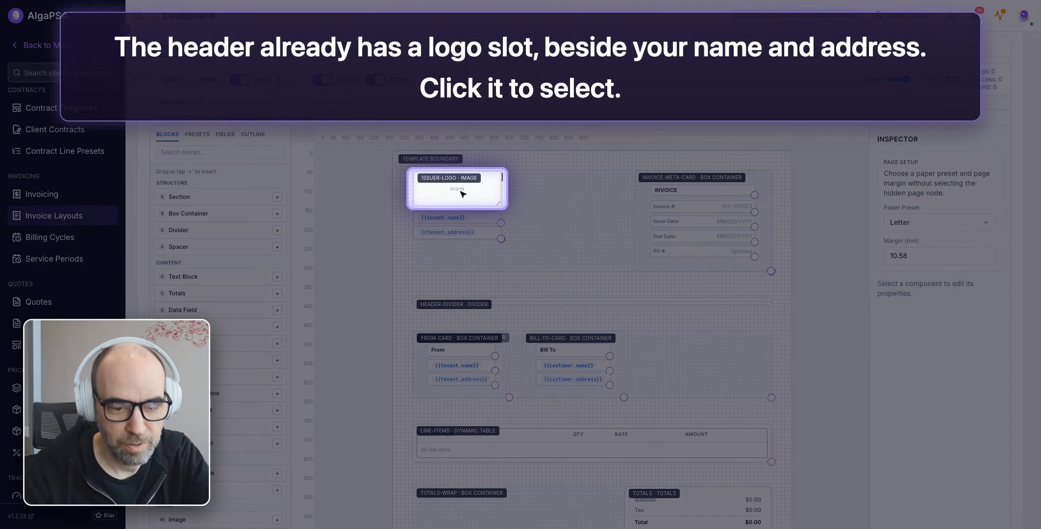
Step: Set the header's issuer logo to the first sparkle image in the document library and deselect the logo
{"action": "left_click", "coordinate": [462, 193]}
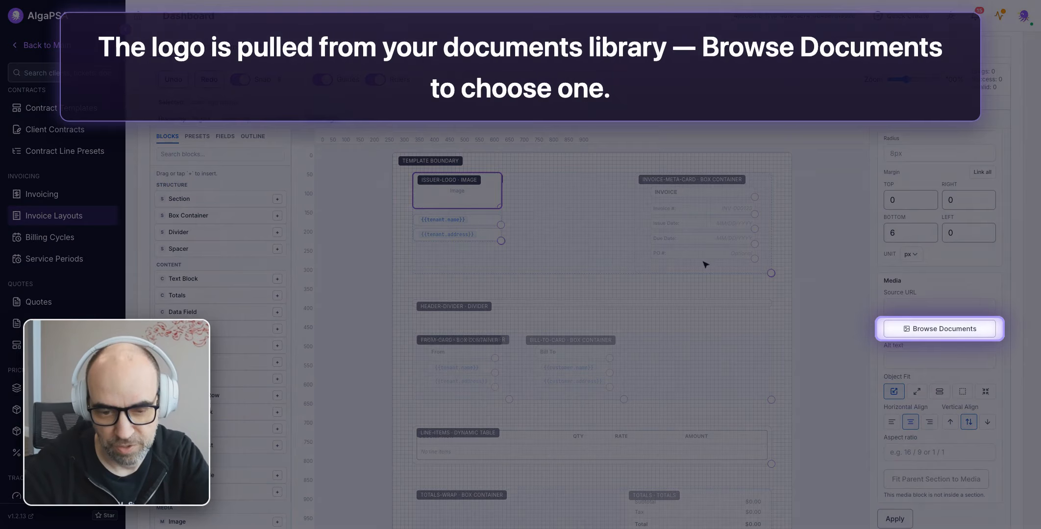
{"action": "left_click", "coordinate": [943, 331]}
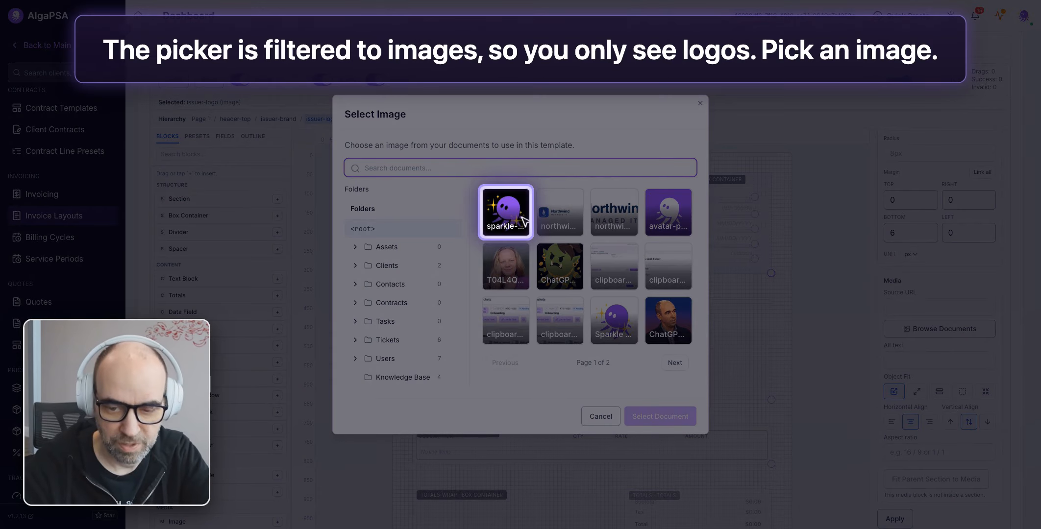
{"action": "left_click", "coordinate": [511, 217]}
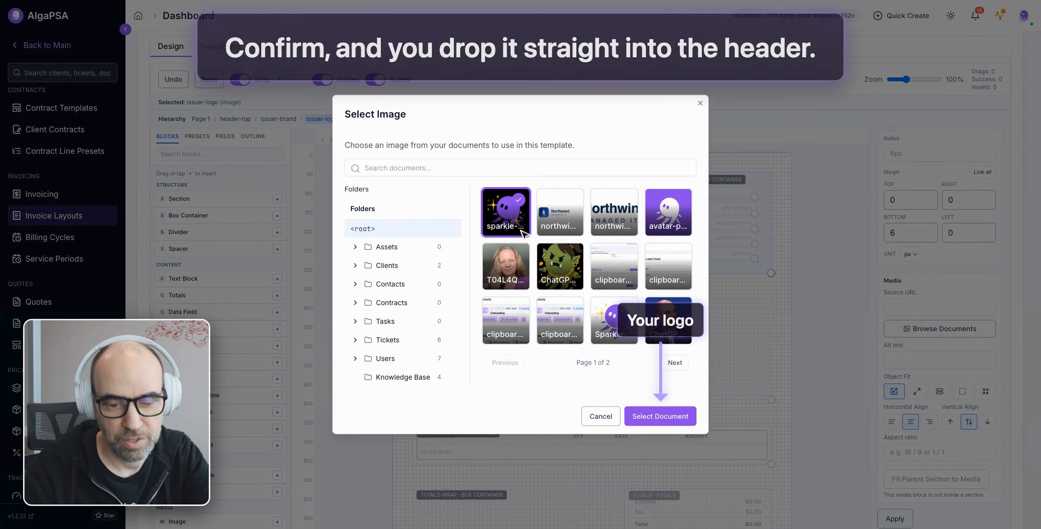
{"action": "left_click", "coordinate": [662, 416]}
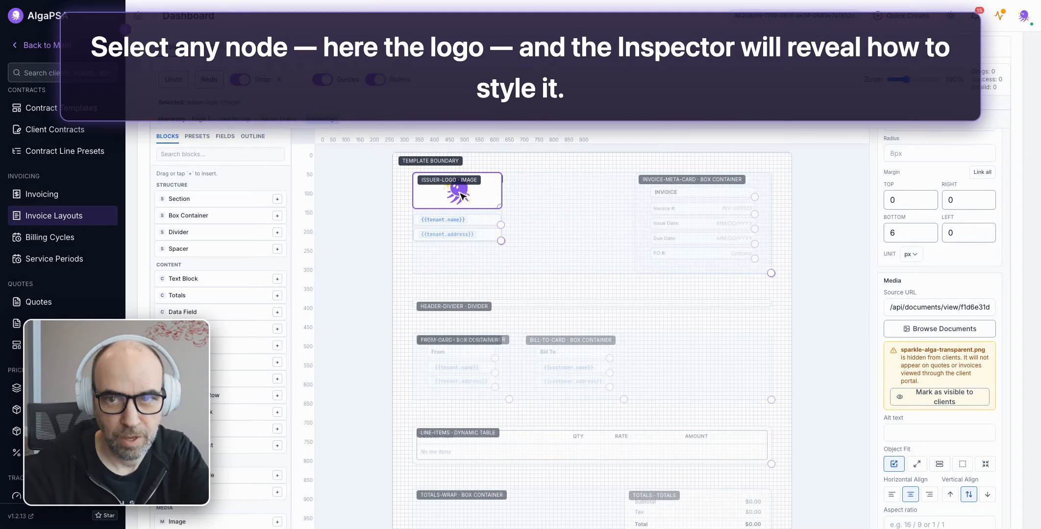
{"action": "key", "text": "Escape"}
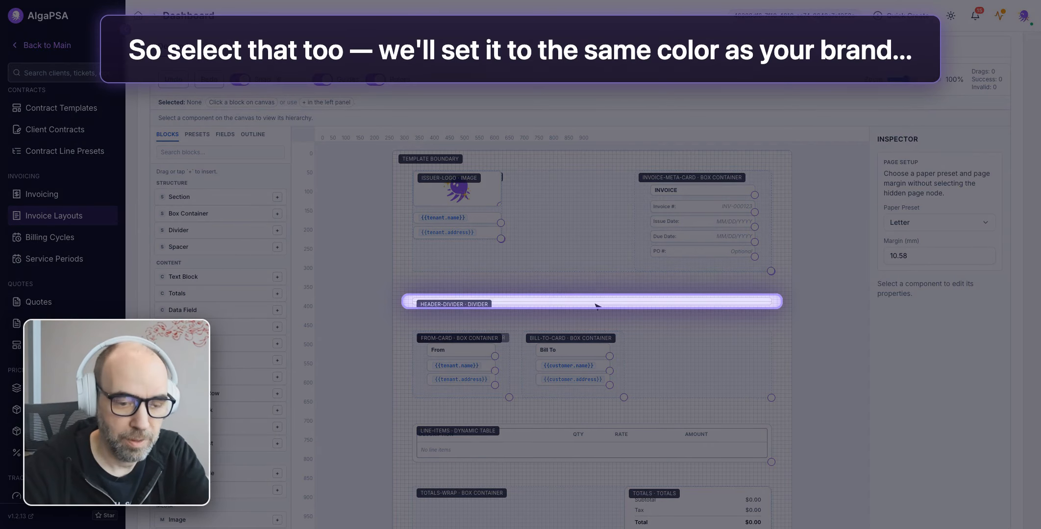
Step: Set the header divider's background colour to #5b21b6
{"action": "left_click", "coordinate": [596, 302]}
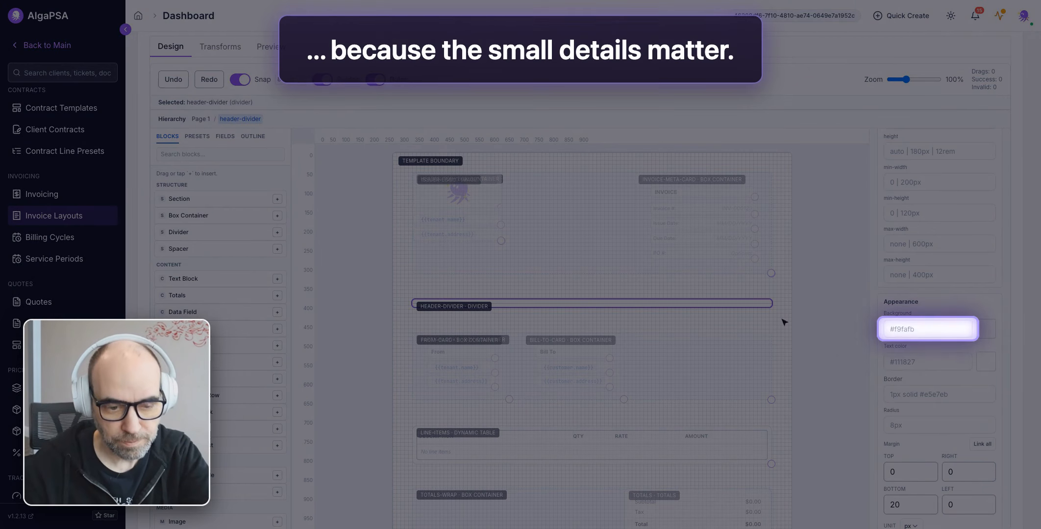
{"action": "left_click", "coordinate": [929, 329]}
{"action": "type", "text": "#5b21b6"}
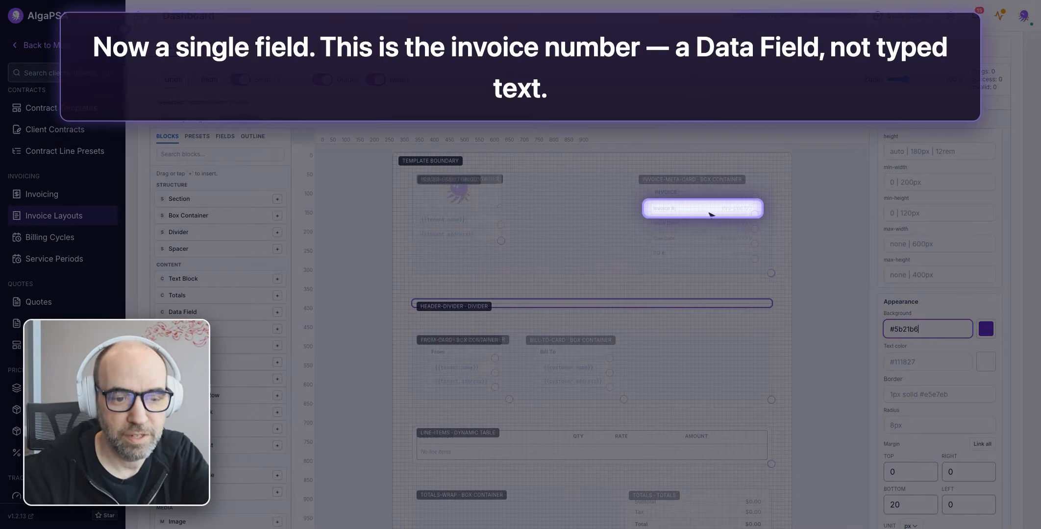
Step: Inspect the invoice number field's properties and the list of available data tokens
{"action": "left_click", "coordinate": [708, 212]}
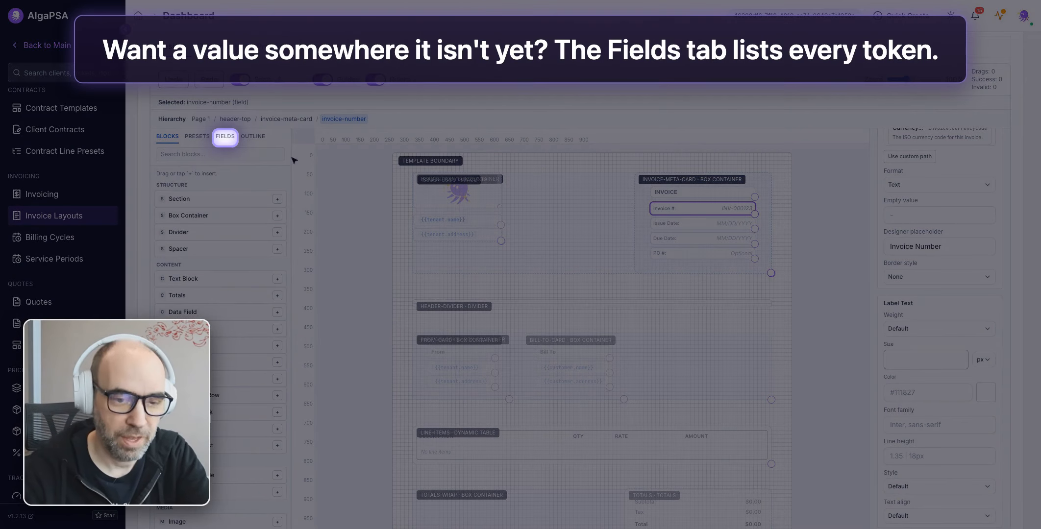
{"action": "left_click", "coordinate": [229, 140]}
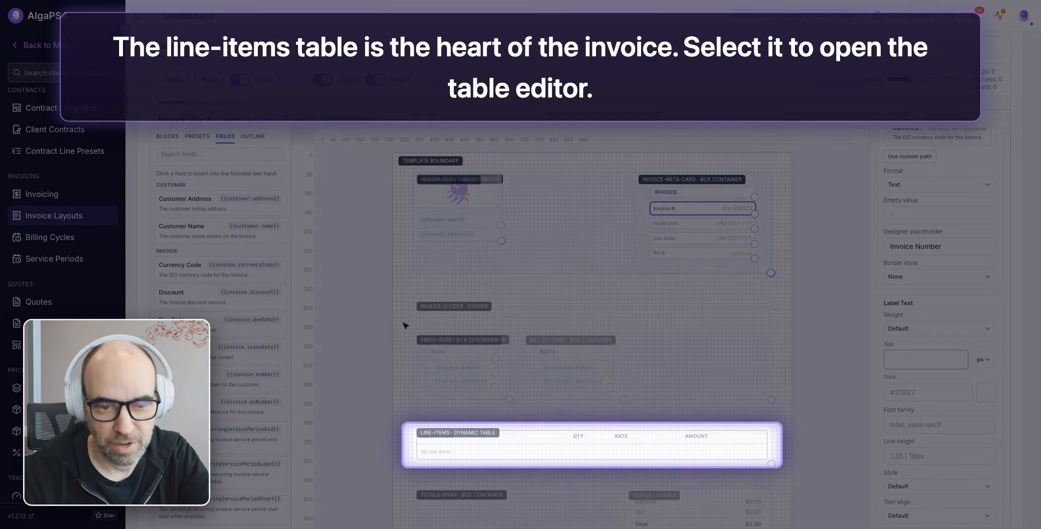
Step: Rename the line-items table's Description column header to Service and choose the Boxed border preset
{"action": "left_click", "coordinate": [598, 450]}
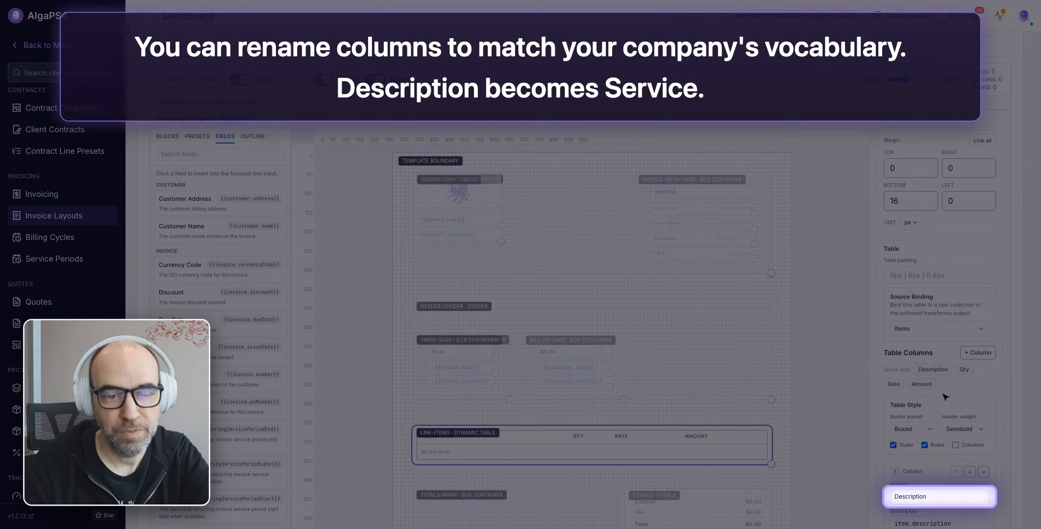
{"action": "left_click", "coordinate": [943, 496]}
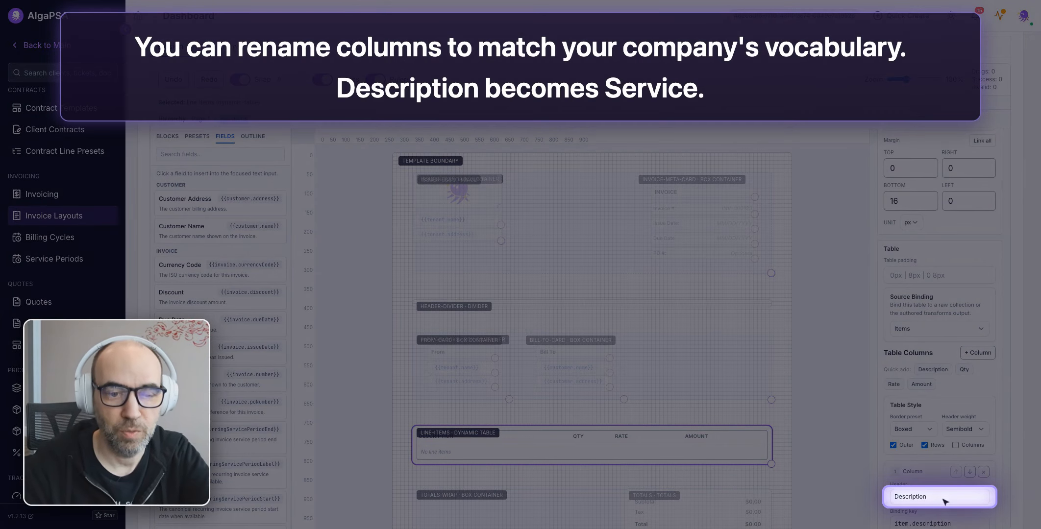
{"action": "type", "text": "Service"}
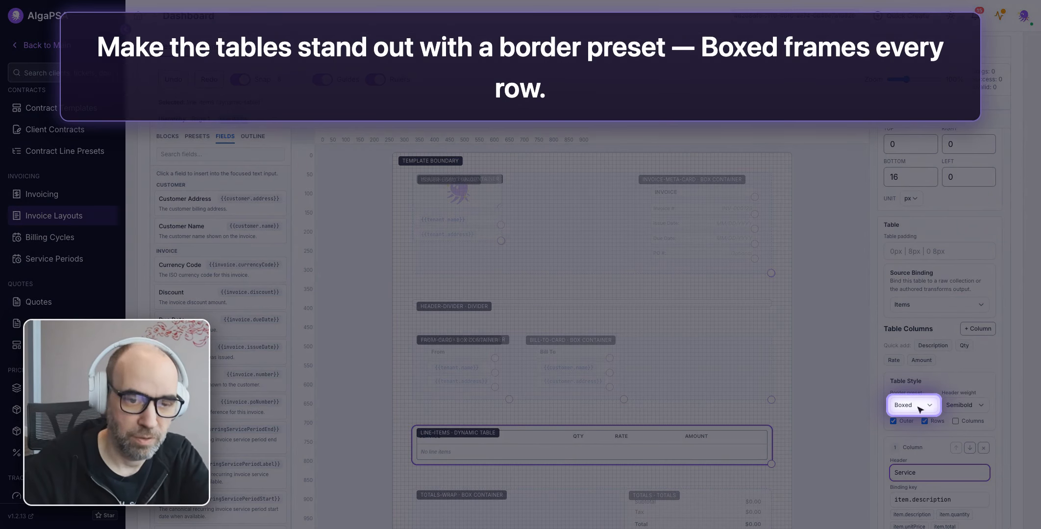
{"action": "left_click", "coordinate": [918, 407]}
{"action": "left_click", "coordinate": [918, 407]}
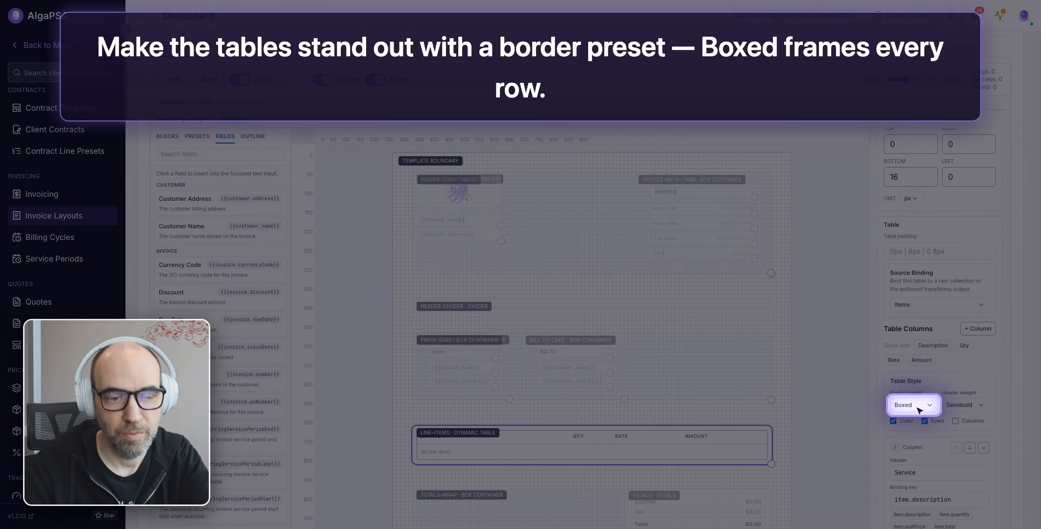
Step: Style the line-items table's header row with background #5b21b6 and text colour #ffffff, and apply the changes
{"action": "scroll", "coordinate": [919, 411], "scroll_direction": "down", "scroll_amount": 15}
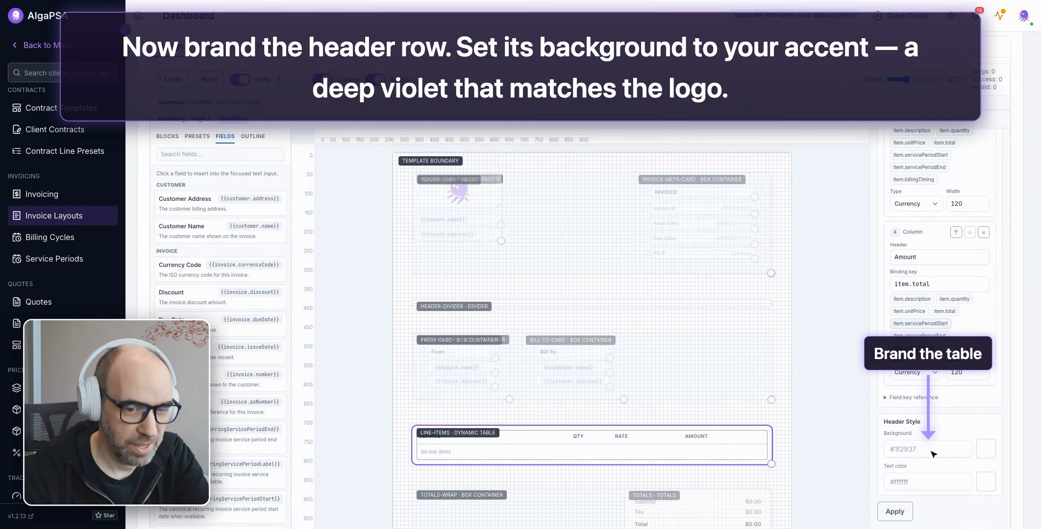
{"action": "left_click", "coordinate": [929, 450]}
{"action": "type", "text": "#5b21b6"}
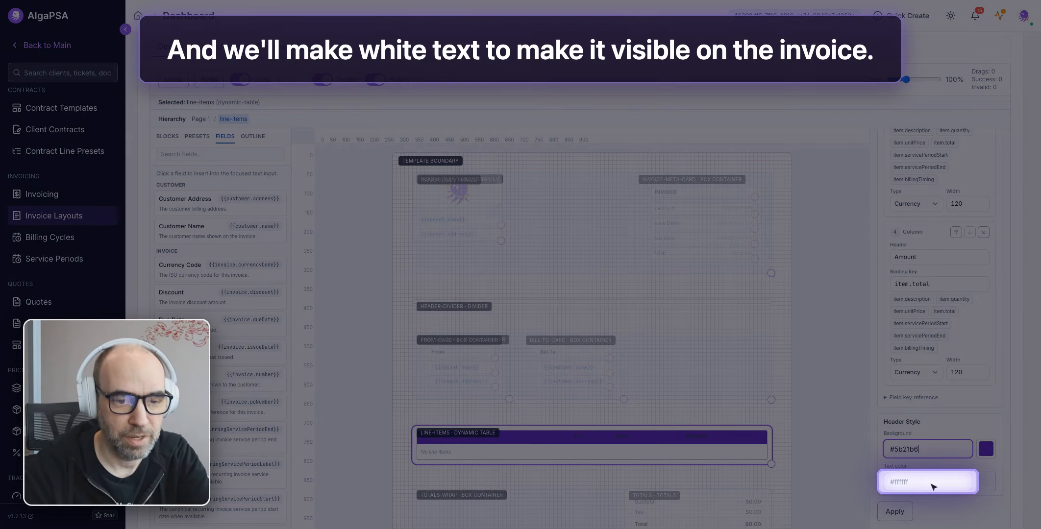
{"action": "left_click", "coordinate": [928, 482]}
{"action": "type", "text": "#ffffff"}
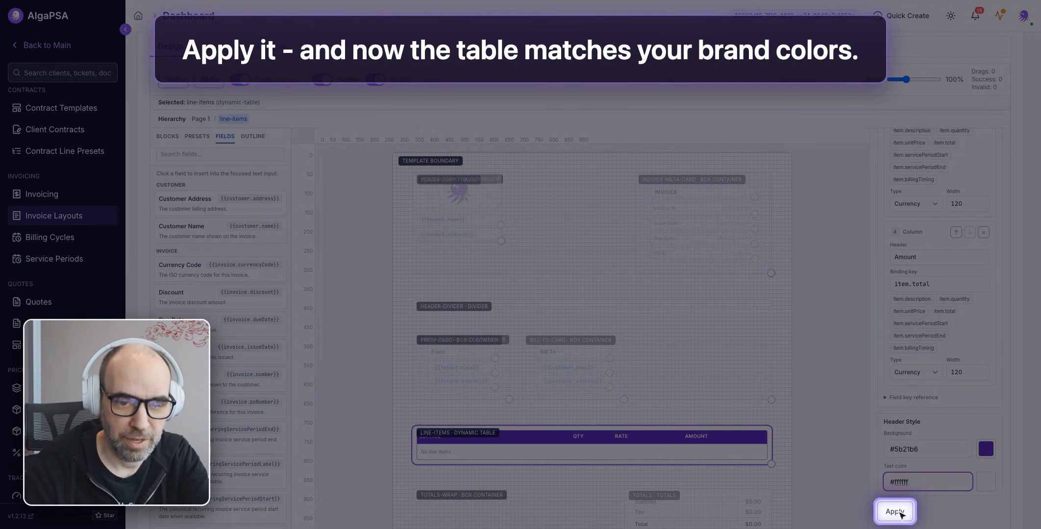
{"action": "left_click", "coordinate": [895, 511]}
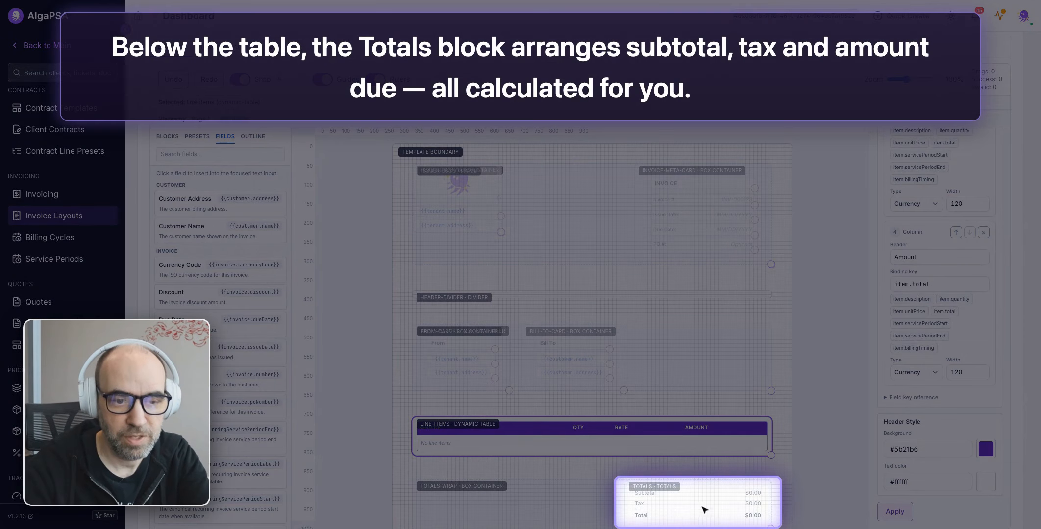
Step: Set the totals block's background colour to #f5f3ff
{"action": "left_click", "coordinate": [704, 509]}
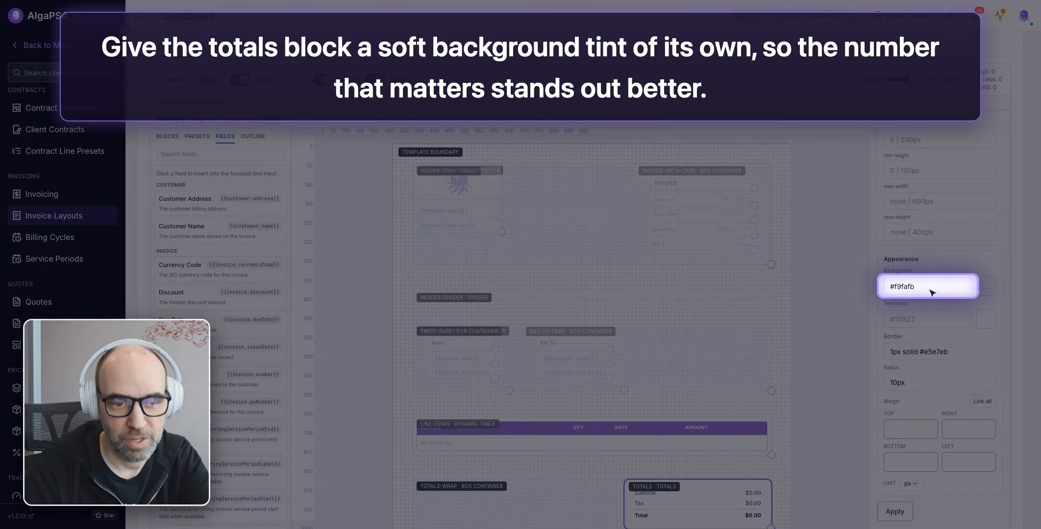
{"action": "left_click", "coordinate": [929, 286]}
{"action": "key", "text": "ctrl+a"}
{"action": "type", "text": "#f5f3ff"}
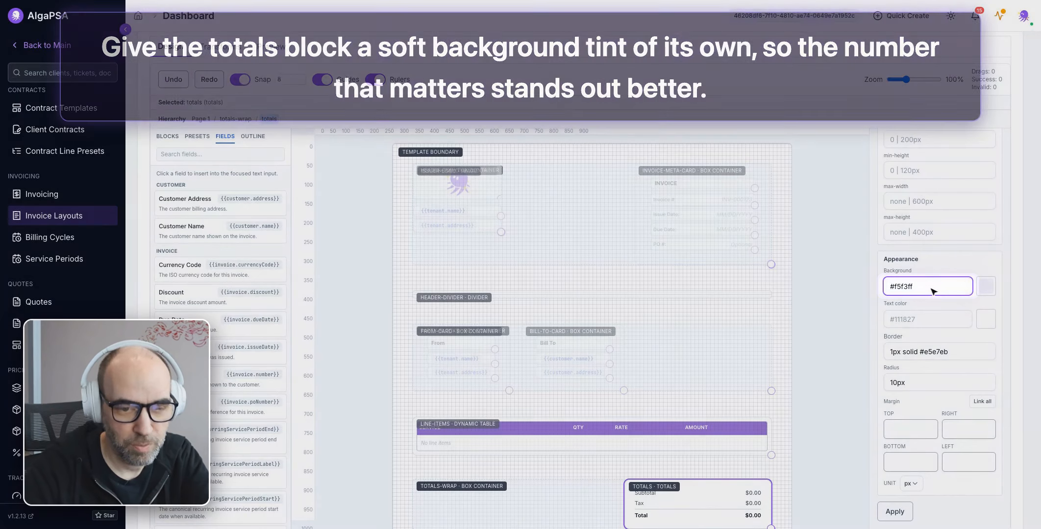
Step: Insert a Section, a Box Container and a Divider block into the layout
{"action": "left_click", "coordinate": [167, 138]}
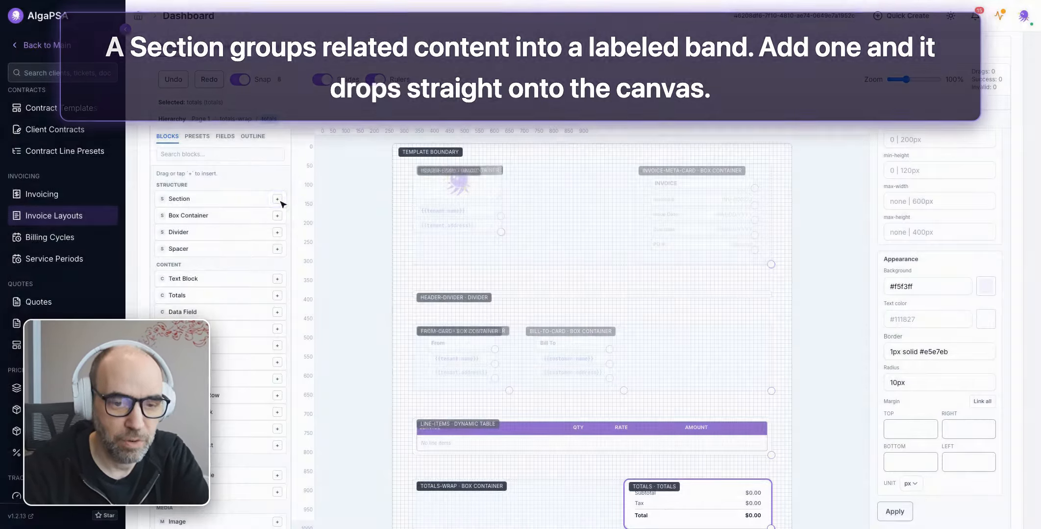
{"action": "left_click", "coordinate": [280, 200]}
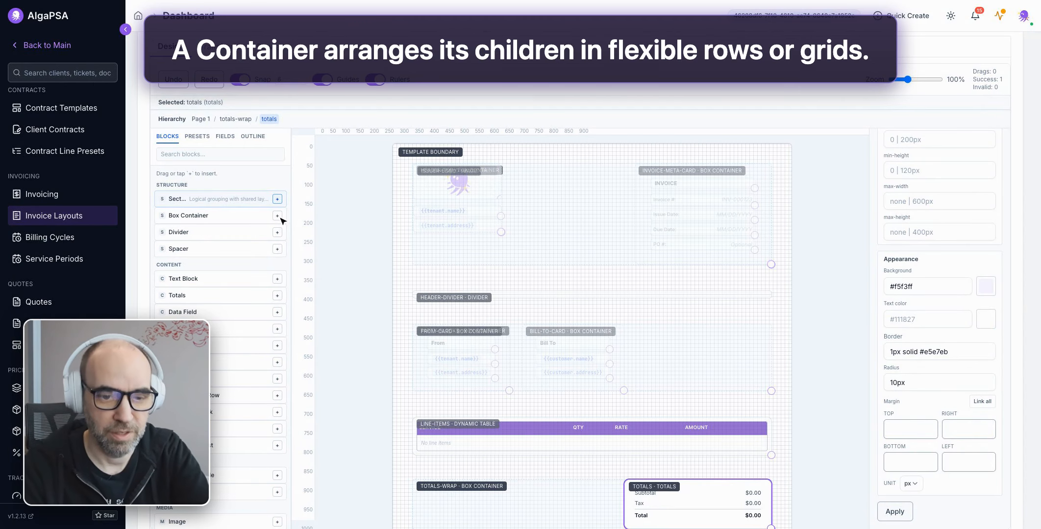
{"action": "left_click", "coordinate": [277, 215]}
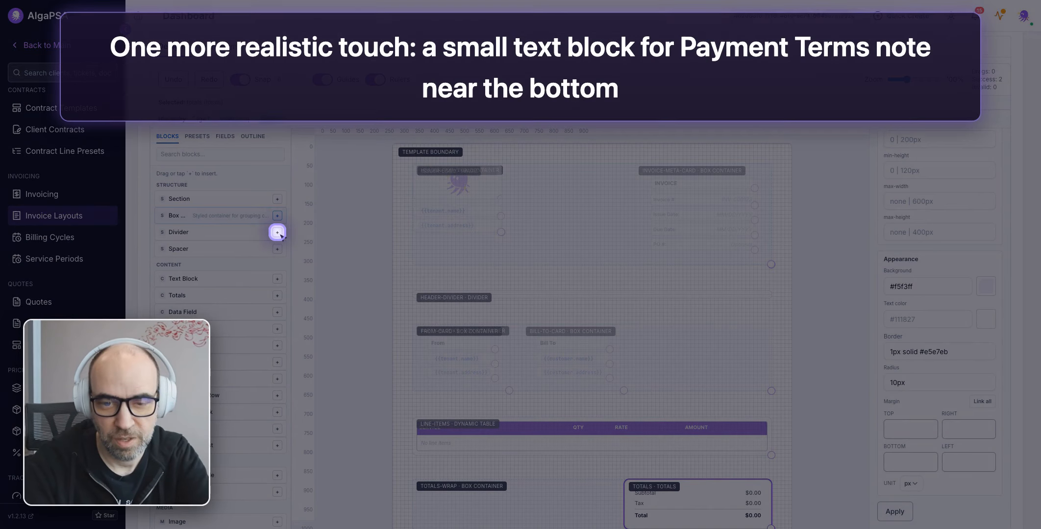
{"action": "left_click", "coordinate": [277, 232]}
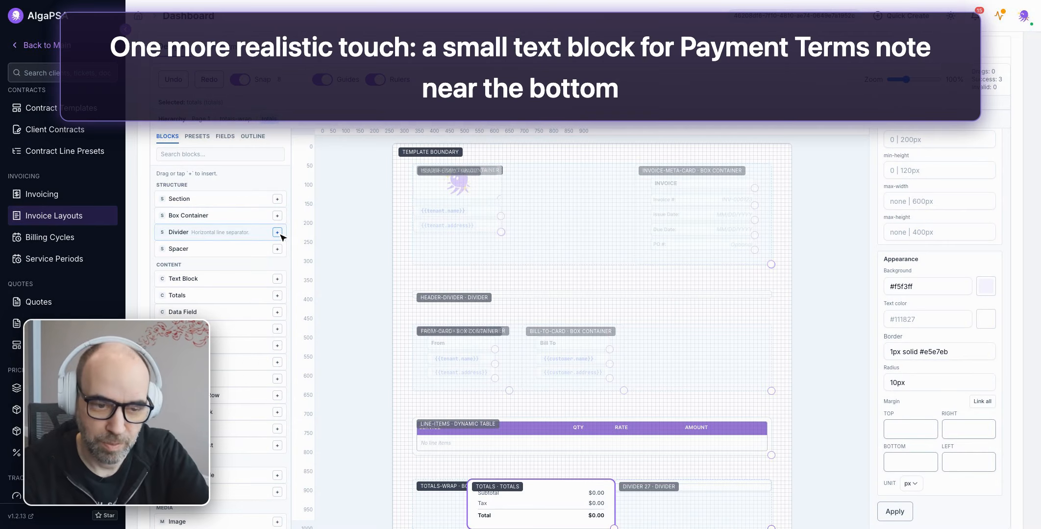
Step: Add a text block to the totals row reading "Payment Terms: Net 30" and clear the selection
{"action": "left_click", "coordinate": [278, 280]}
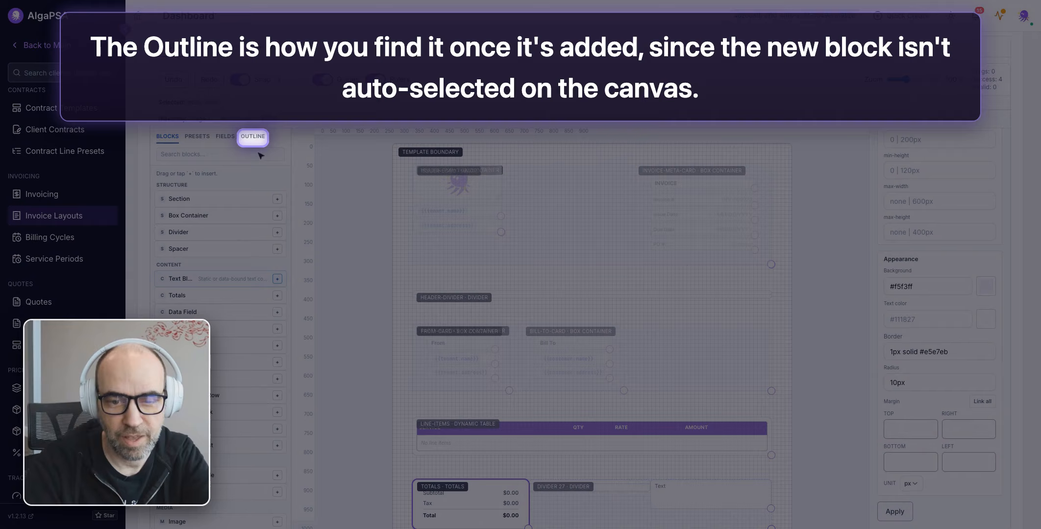
{"action": "left_click", "coordinate": [254, 137]}
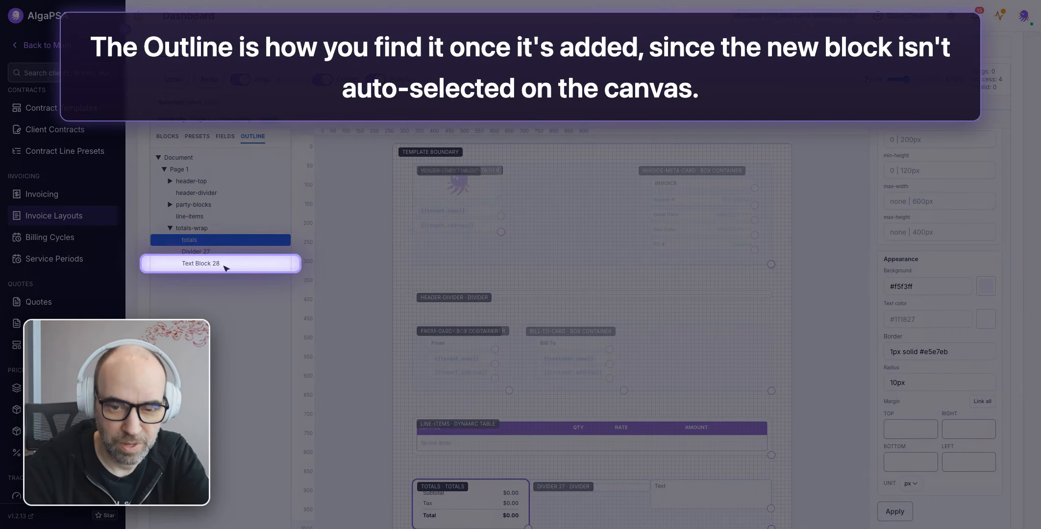
{"action": "left_click", "coordinate": [221, 263]}
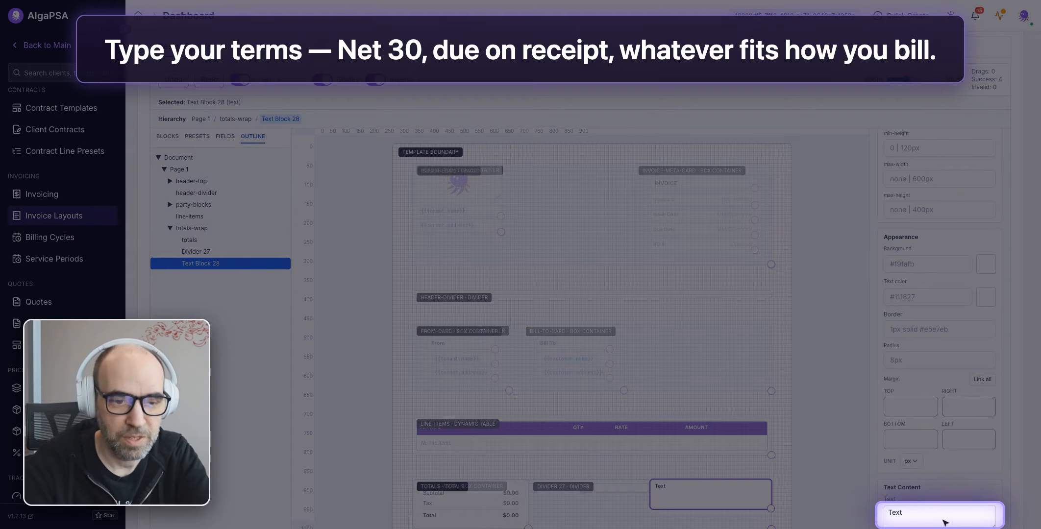
{"action": "left_click", "coordinate": [940, 517]}
{"action": "key", "text": "ctrl+a"}
{"action": "type", "text": "Payment Terms: Net 30"}
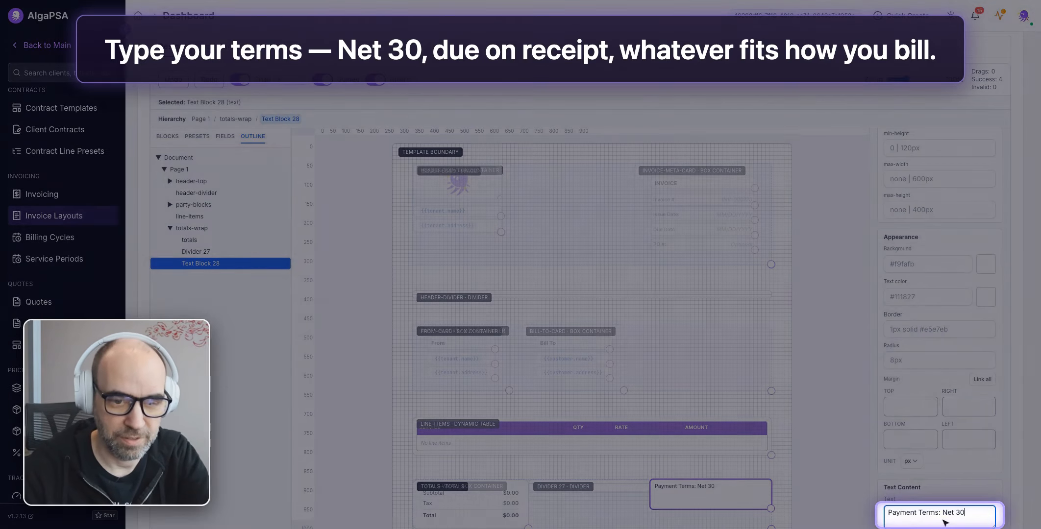
{"action": "left_click", "coordinate": [169, 139]}
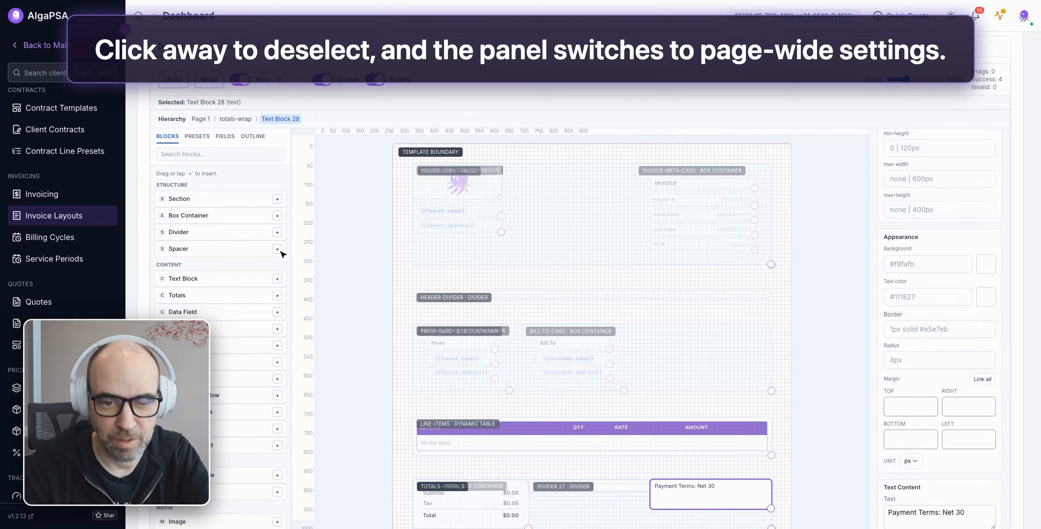
{"action": "key", "text": "Escape"}
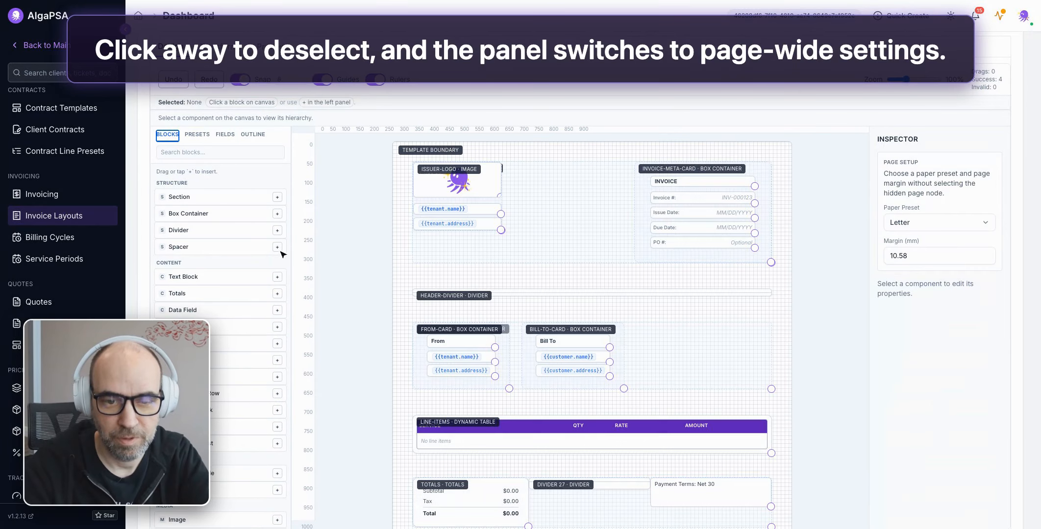
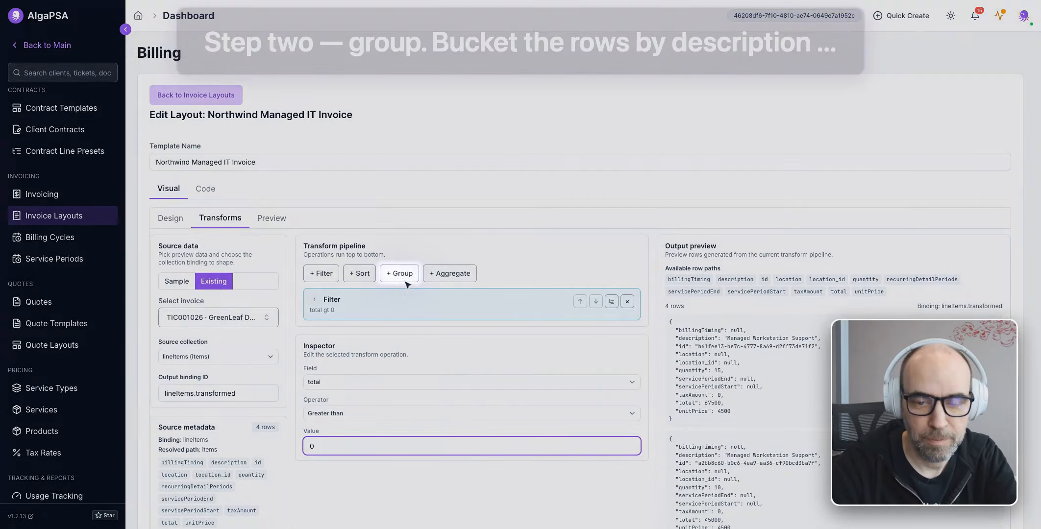
Step: Group the filtered line items by description and add an aggregate that sums total with the output ID groupTotal
{"action": "left_click", "coordinate": [401, 274]}
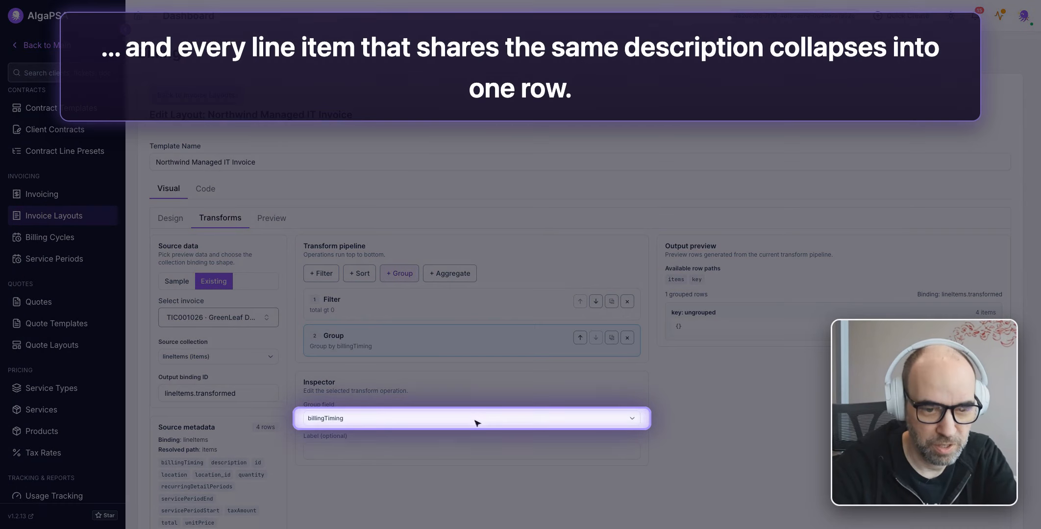
{"action": "left_click", "coordinate": [472, 418]}
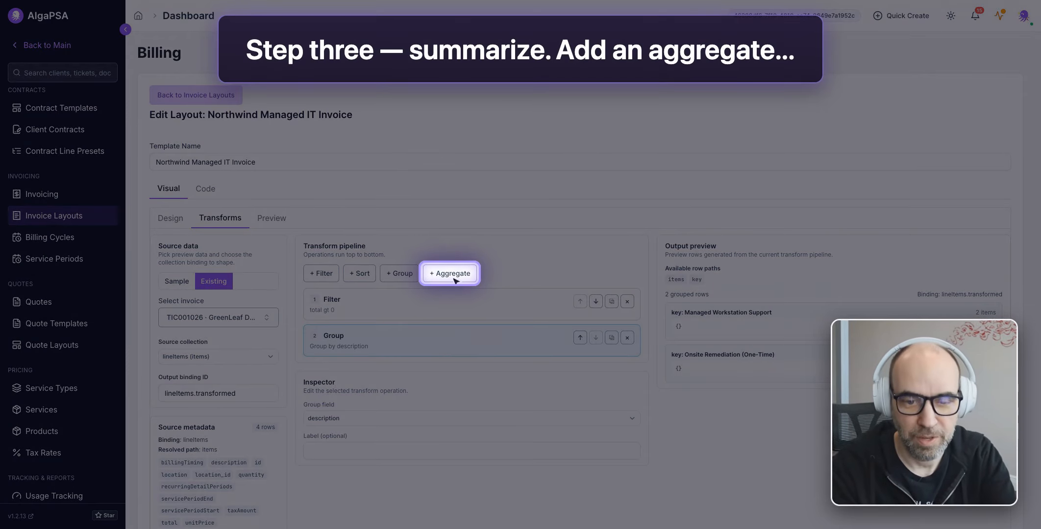
{"action": "left_click", "coordinate": [454, 274]}
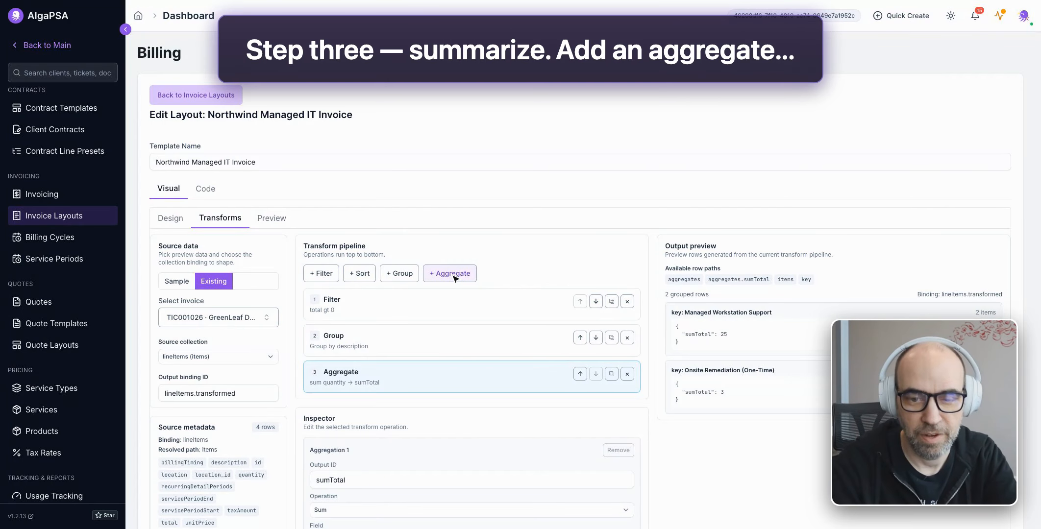
{"action": "scroll", "coordinate": [456, 285], "scroll_direction": "down", "scroll_amount": 2}
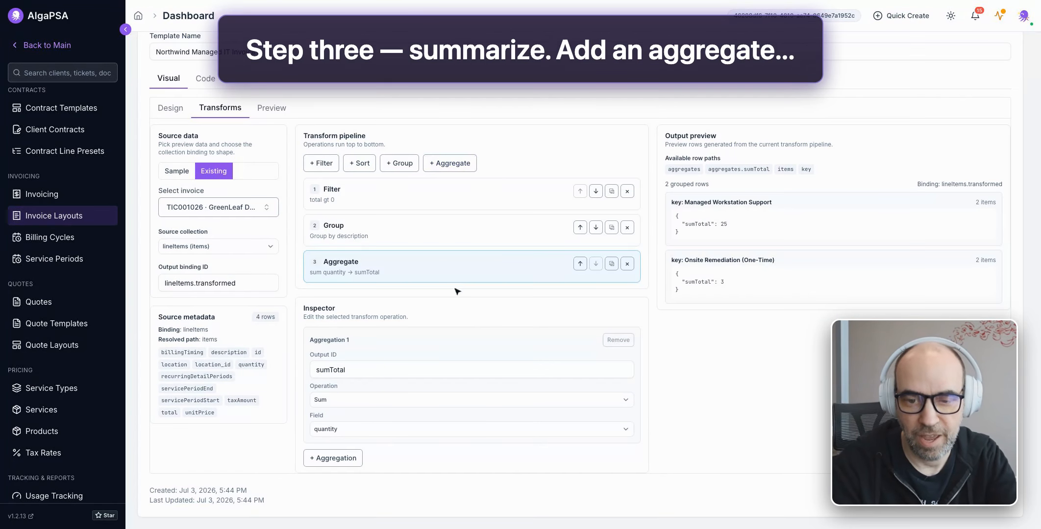
{"action": "left_click", "coordinate": [474, 432]}
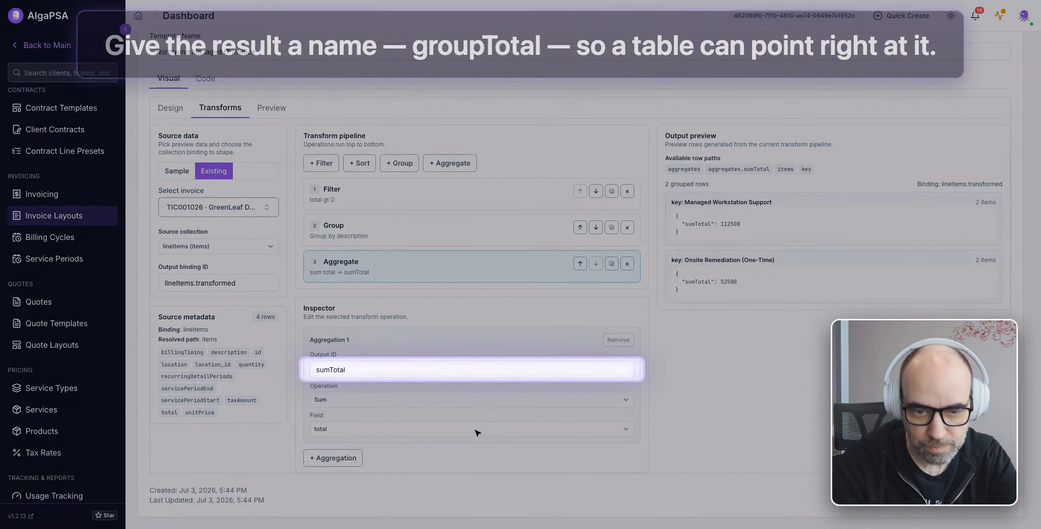
{"action": "triple_click", "coordinate": [473, 371]}
{"action": "type", "text": "groupTotal"}
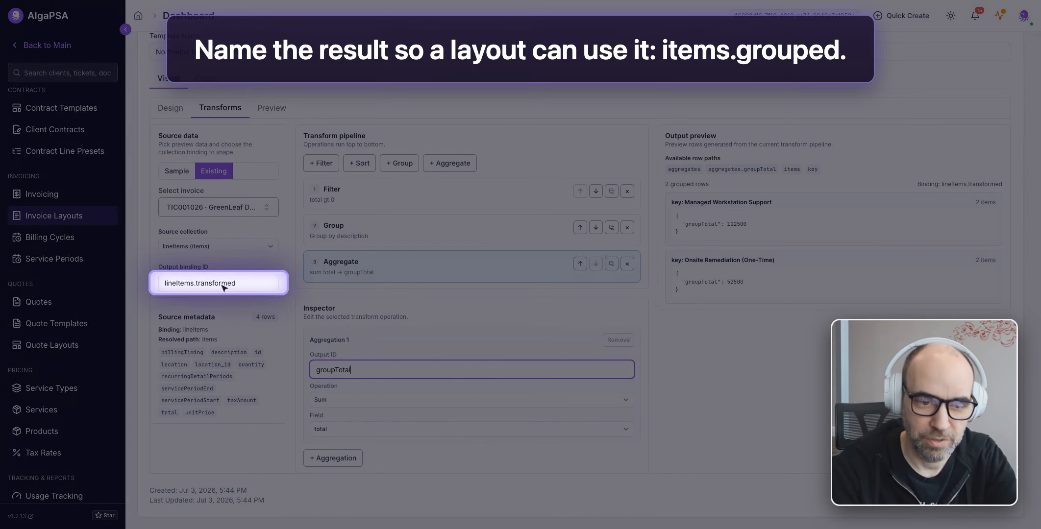
Step: Name the transform's output binding items.grouped and rebind the line-items table's source to it in the design
{"action": "triple_click", "coordinate": [223, 284]}
{"action": "type", "text": "items.grouped"}
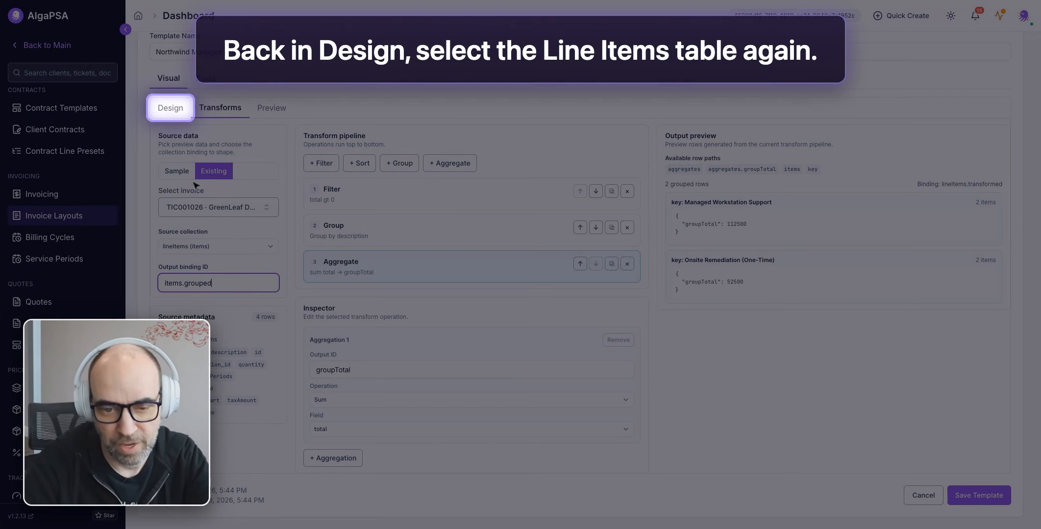
{"action": "left_click", "coordinate": [173, 109]}
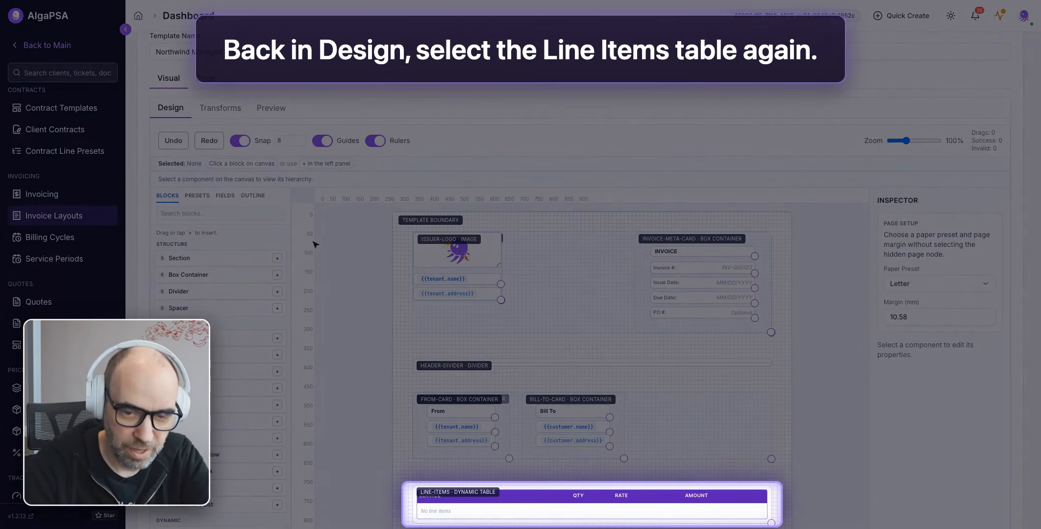
{"action": "left_click", "coordinate": [596, 509]}
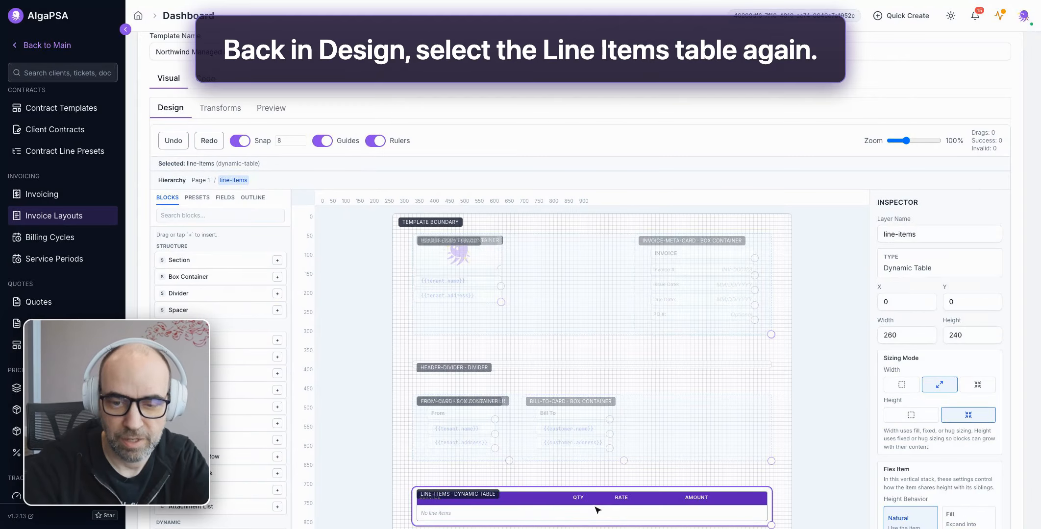
{"action": "scroll", "coordinate": [940, 359], "scroll_direction": "down", "scroll_amount": 10}
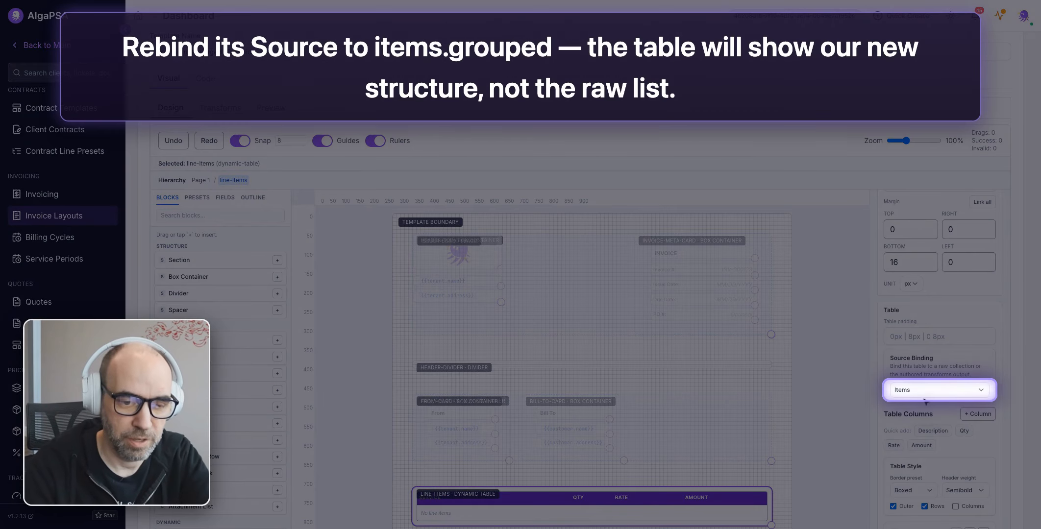
{"action": "left_click", "coordinate": [940, 390]}
{"action": "key", "text": "Down"}
{"action": "key", "text": "Return"}
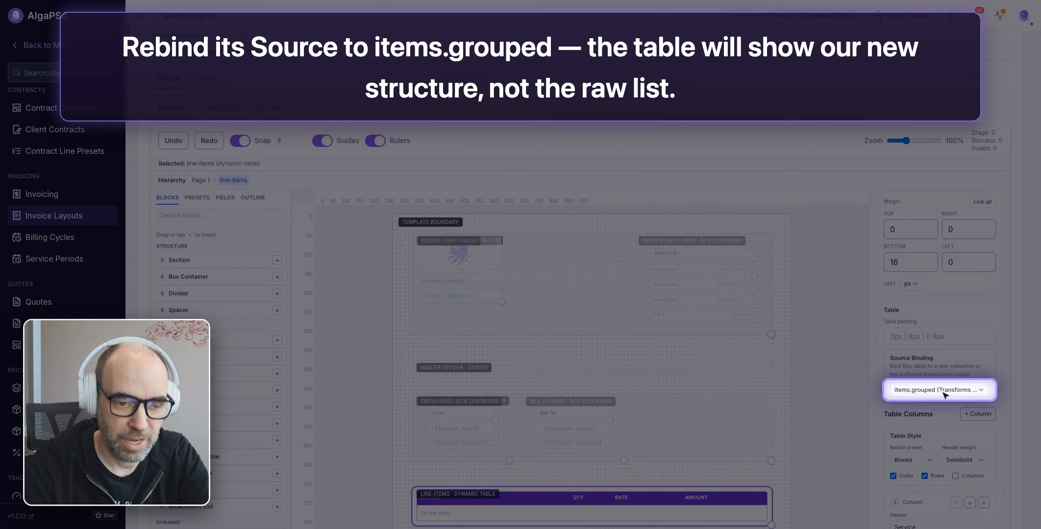
Step: Remove the Qty and Rate columns from the line-items table
{"action": "scroll", "coordinate": [951, 395], "scroll_direction": "down", "scroll_amount": 5}
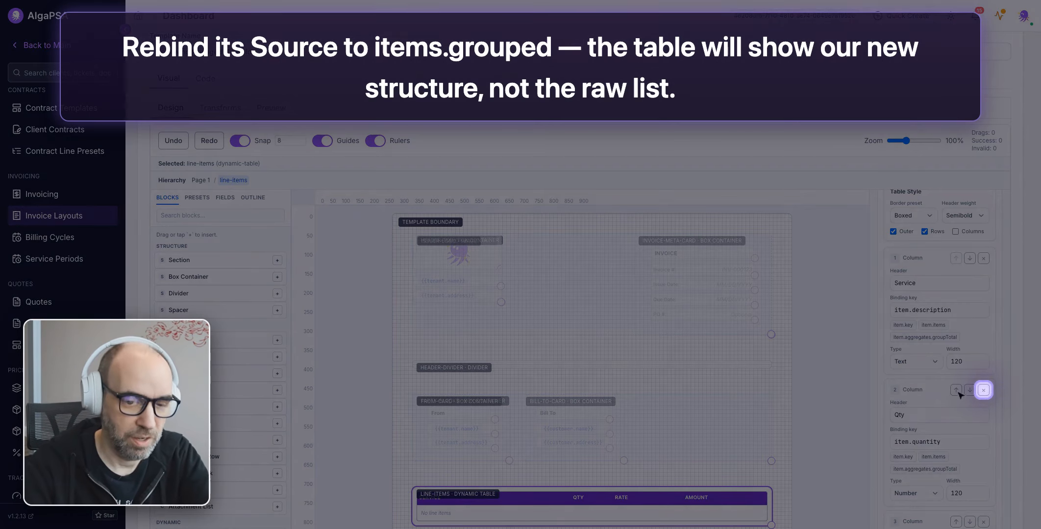
{"action": "left_click", "coordinate": [984, 390]}
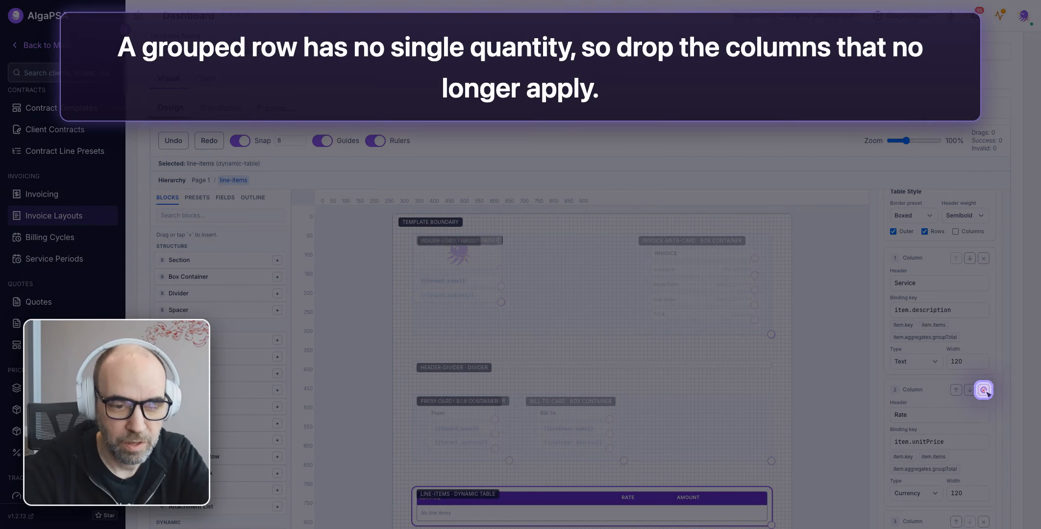
{"action": "left_click", "coordinate": [984, 390]}
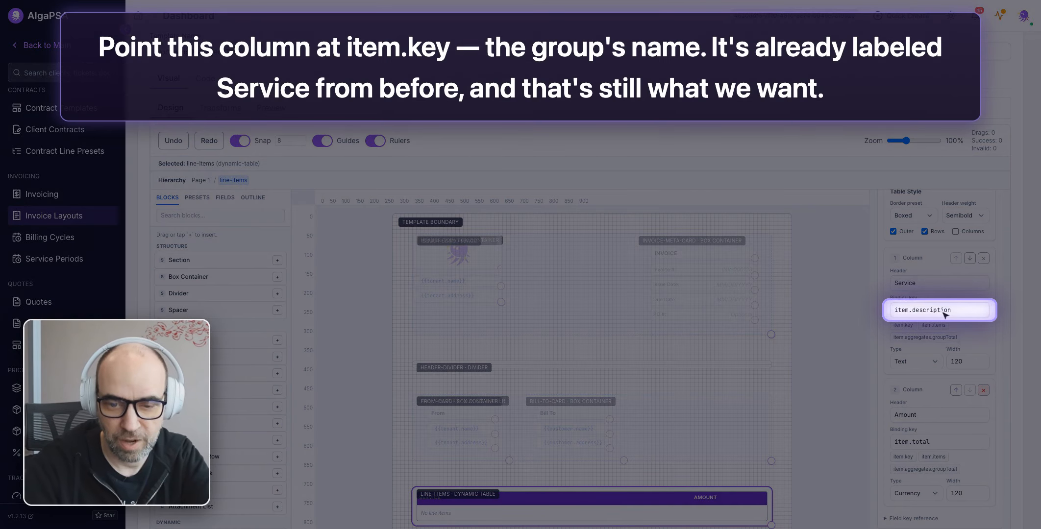
Step: Bind the Service column to item.key and the last column to item.aggregates.groupTotal, with Subtotal as the last column's header
{"action": "triple_click", "coordinate": [945, 316]}
{"action": "type", "text": "item.key"}
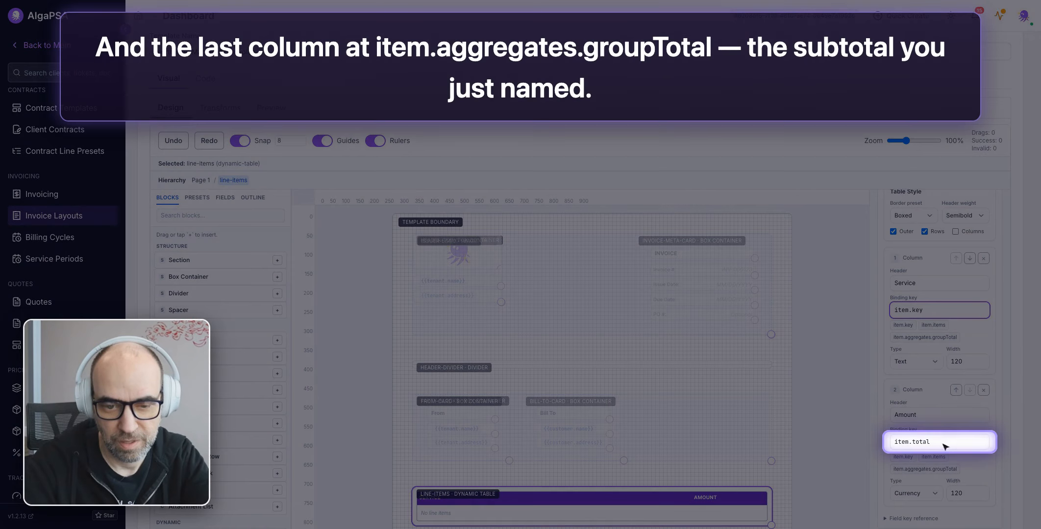
{"action": "triple_click", "coordinate": [944, 443]}
{"action": "type", "text": "item.aggregates.groupTotal"}
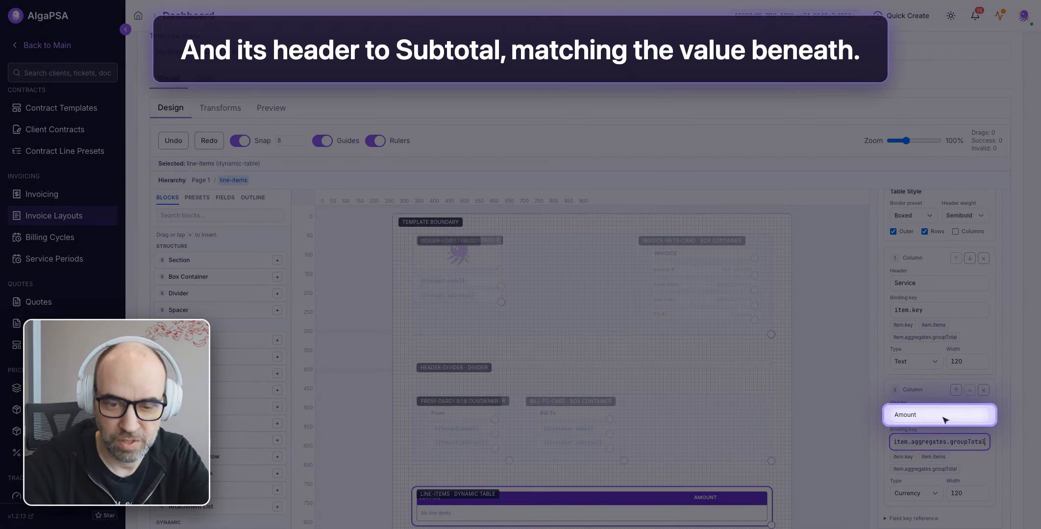
{"action": "triple_click", "coordinate": [944, 417]}
{"action": "type", "text": "Subtotal"}
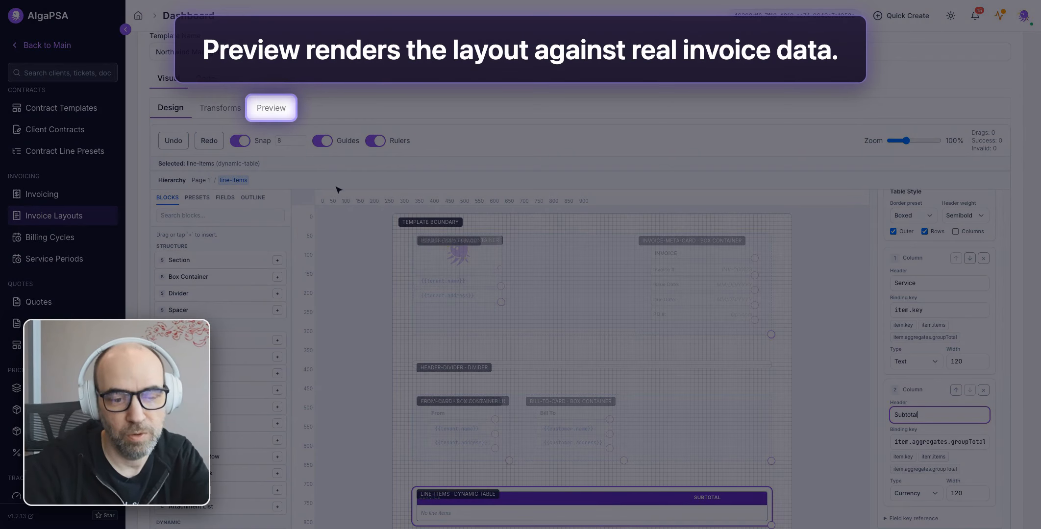
Step: Preview the layout against GreenLeaf Dental Group's existing invoice and look over the rendered page
{"action": "left_click", "coordinate": [276, 111]}
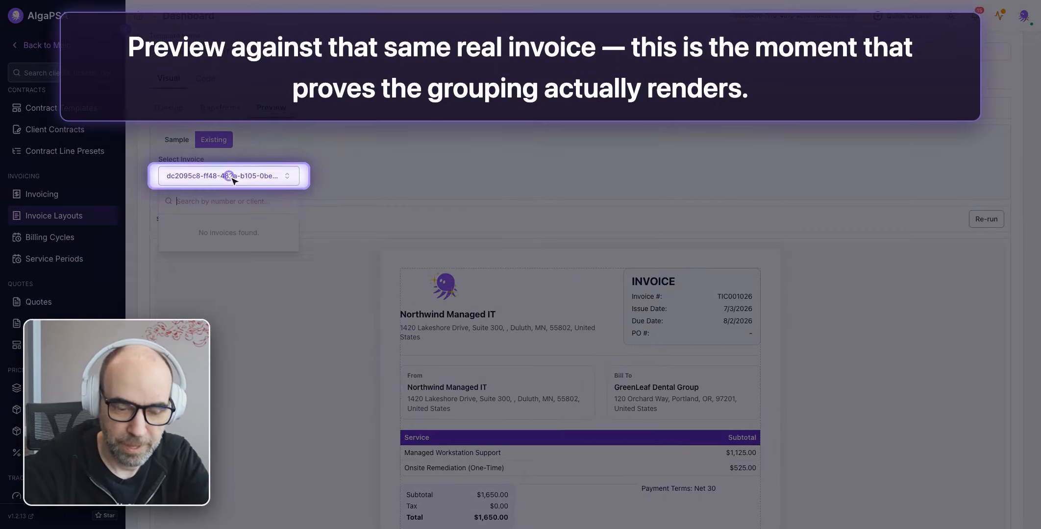
{"action": "left_click", "coordinate": [233, 179]}
{"action": "left_click", "coordinate": [233, 179]}
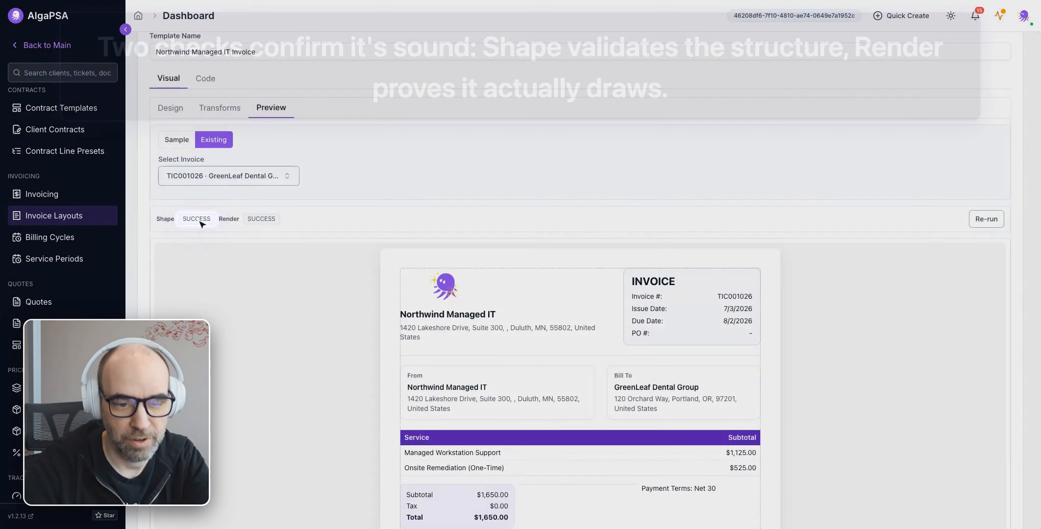
{"action": "scroll", "coordinate": [493, 285], "scroll_direction": "down", "scroll_amount": 4}
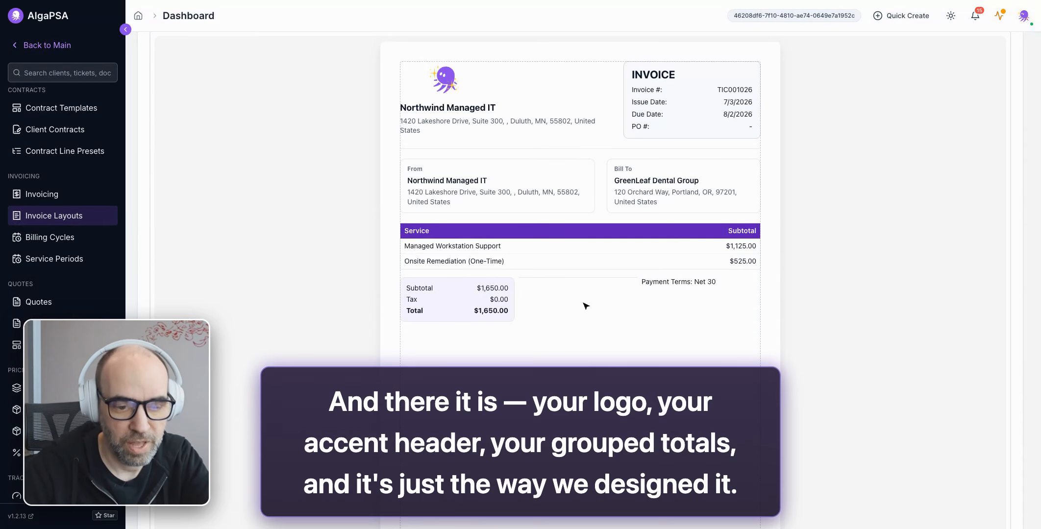
{"action": "scroll", "coordinate": [586, 307], "scroll_direction": "down", "scroll_amount": 2}
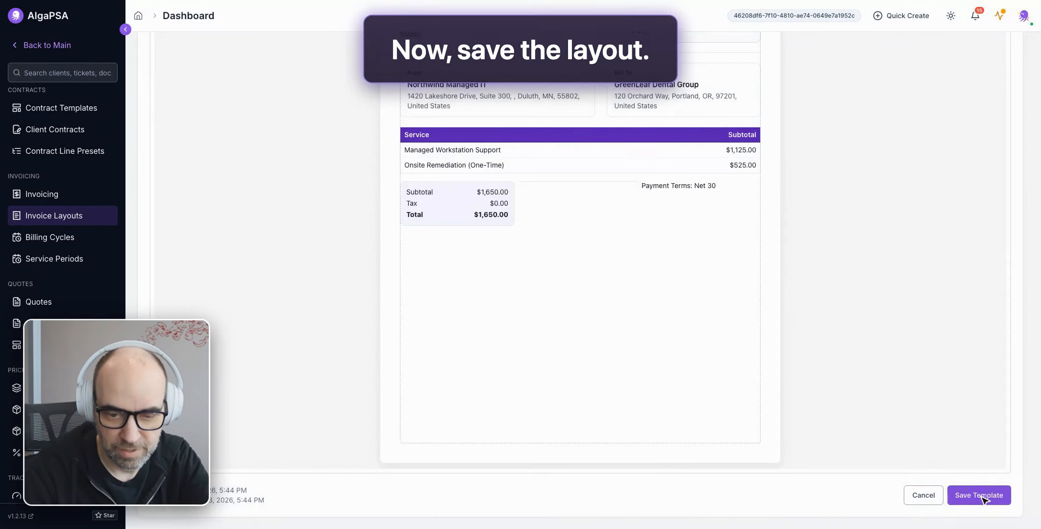
Step: Save the template and open the actions for the Northwind Managed IT Invoice layout
{"action": "left_click", "coordinate": [979, 496]}
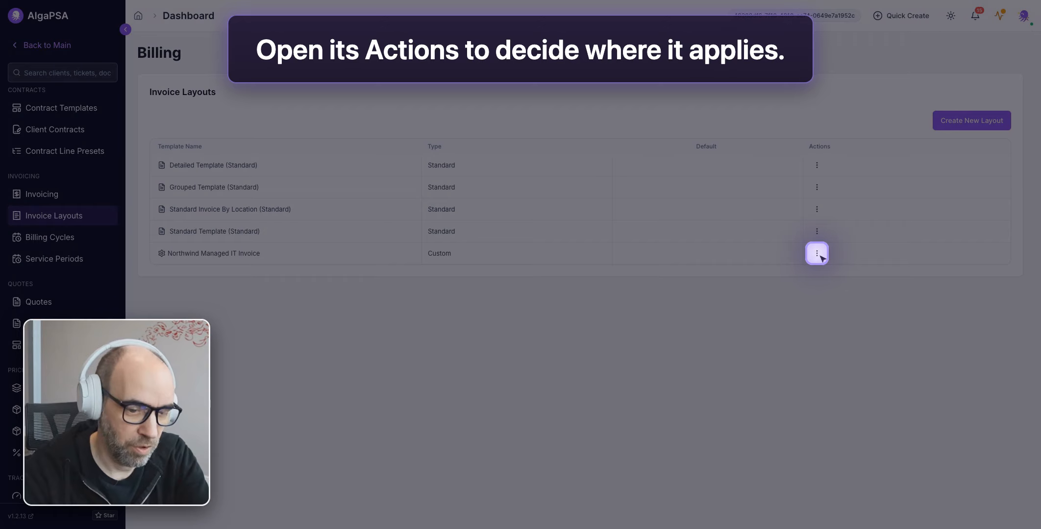
{"action": "left_click", "coordinate": [819, 255]}
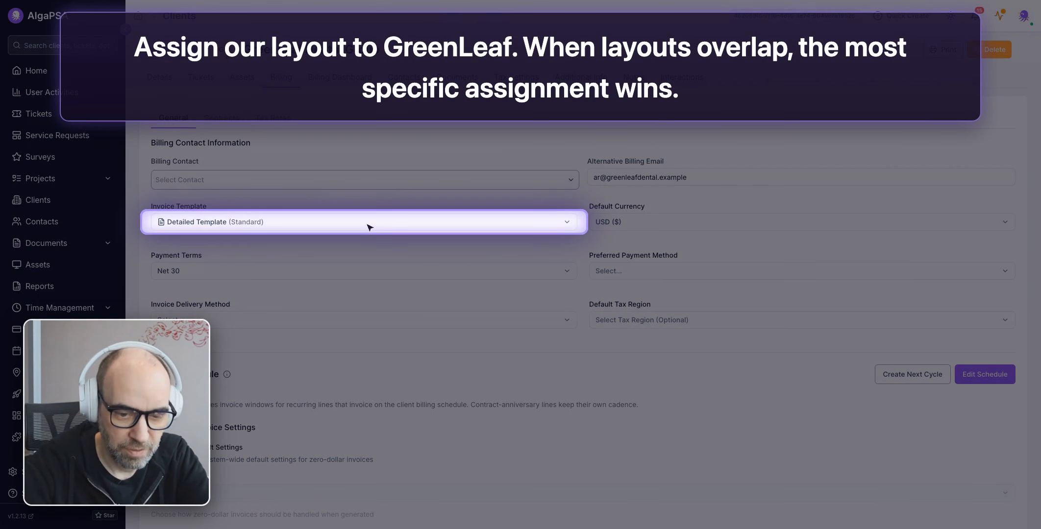
Step: Open the invoice template choices in the GreenLeaf client's billing settings
{"action": "left_click", "coordinate": [367, 224]}
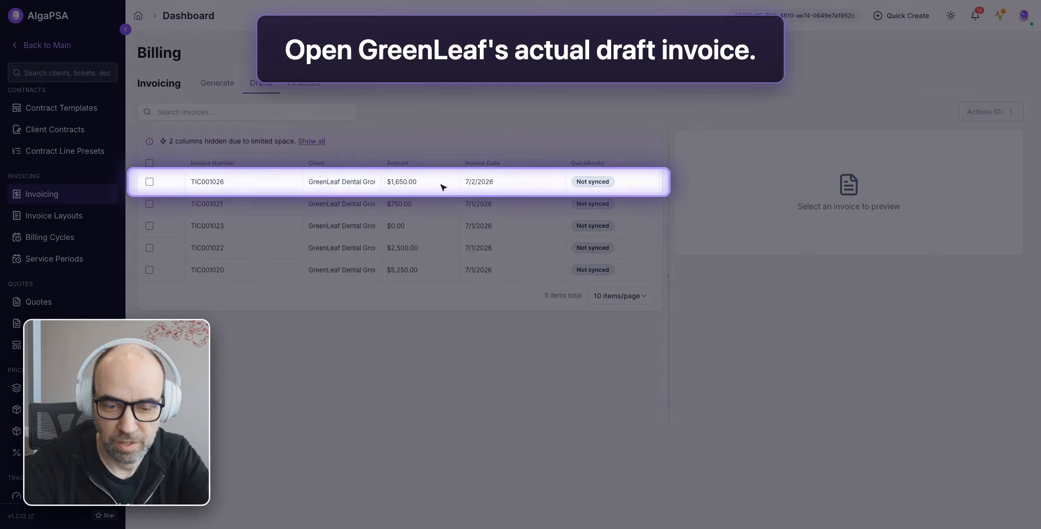
Step: Open GreenLeaf Dental Group's $1,650.00 draft invoice and switch its preview template to Northwind Managed IT Invoice
{"action": "left_click", "coordinate": [442, 183]}
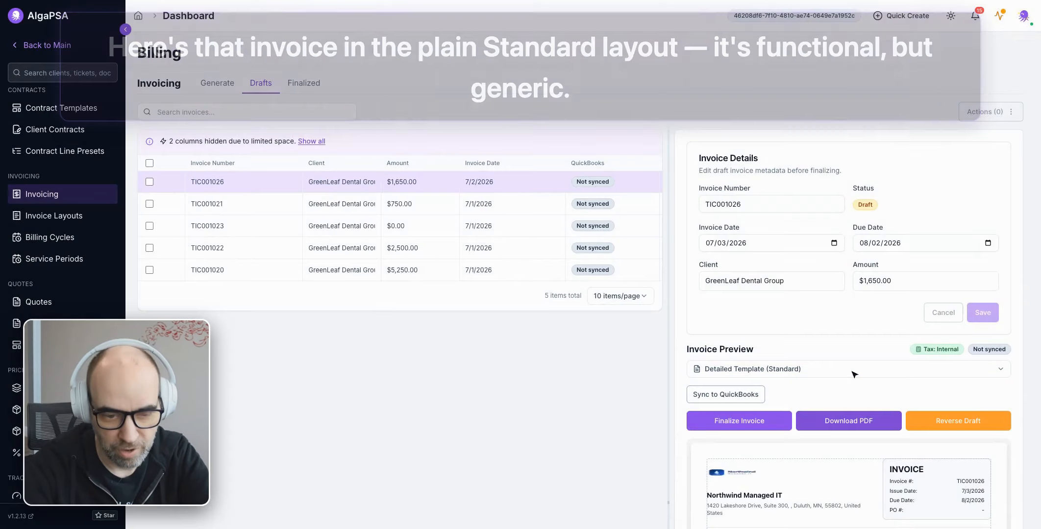
{"action": "scroll", "coordinate": [855, 380], "scroll_direction": "down", "scroll_amount": 4}
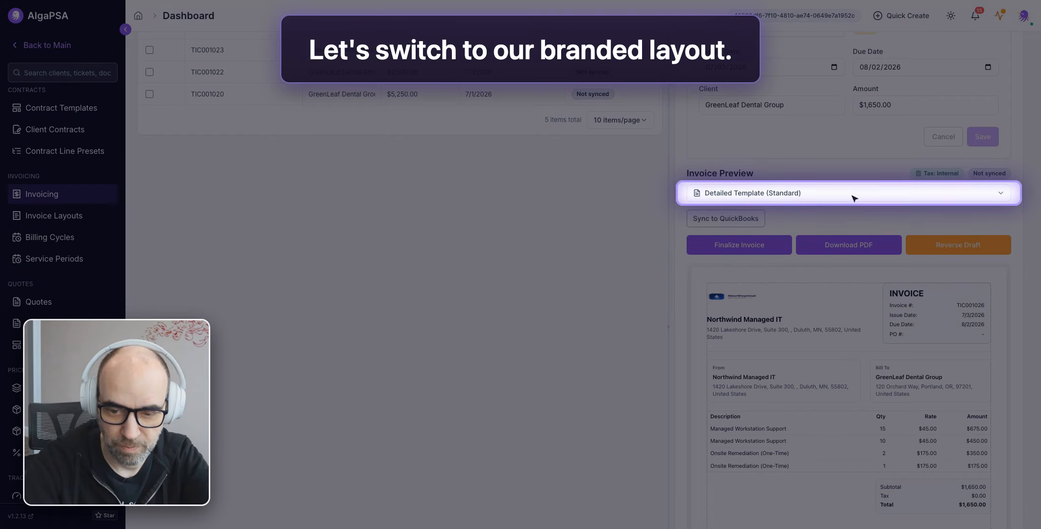
{"action": "left_click", "coordinate": [854, 199]}
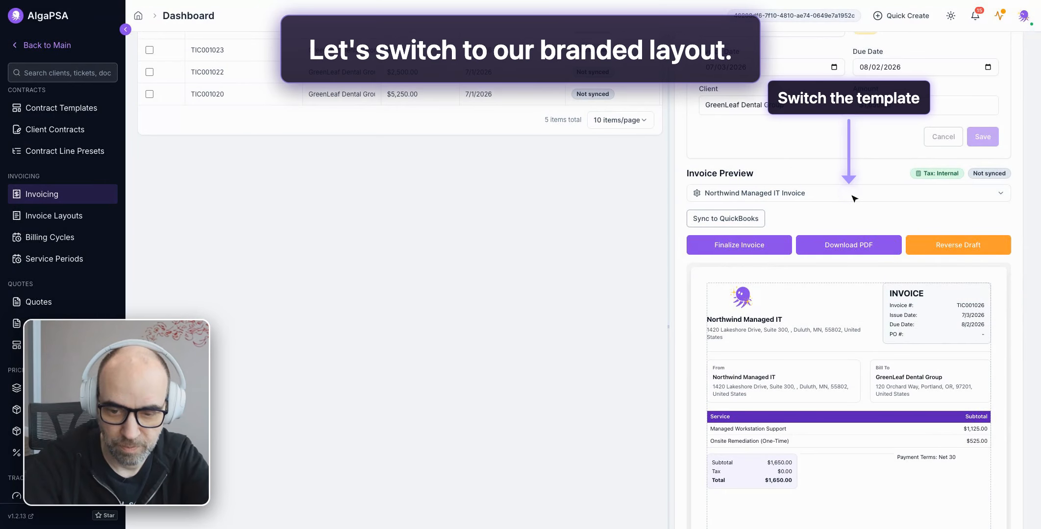
Step: Download the draft invoice in the branded layout as a PDF
{"action": "scroll", "coordinate": [854, 199], "scroll_direction": "down", "scroll_amount": 3}
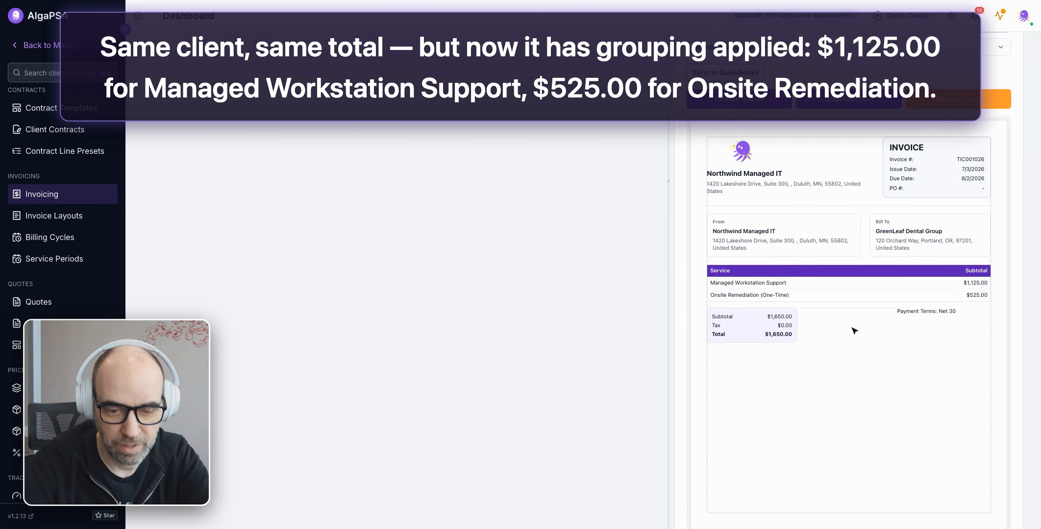
{"action": "left_click", "coordinate": [851, 101]}
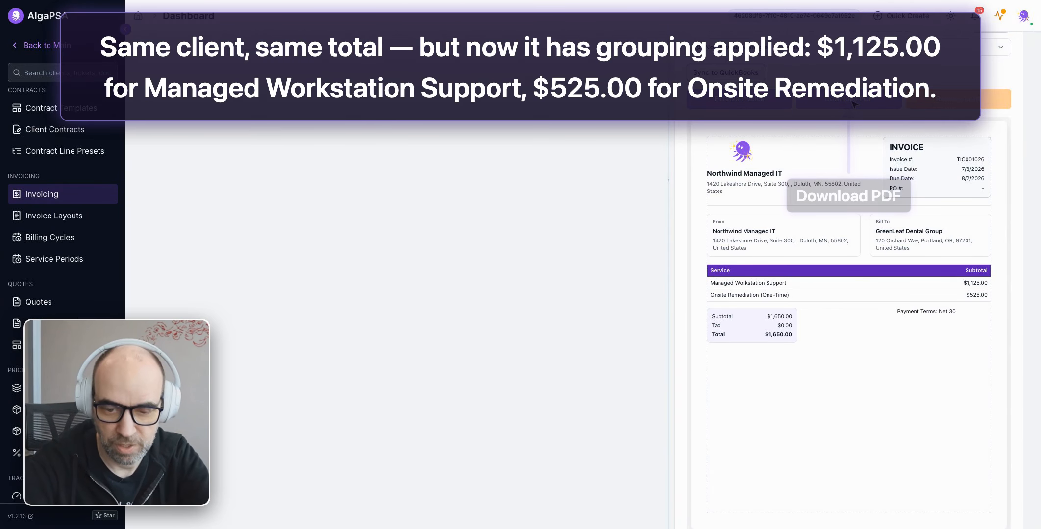